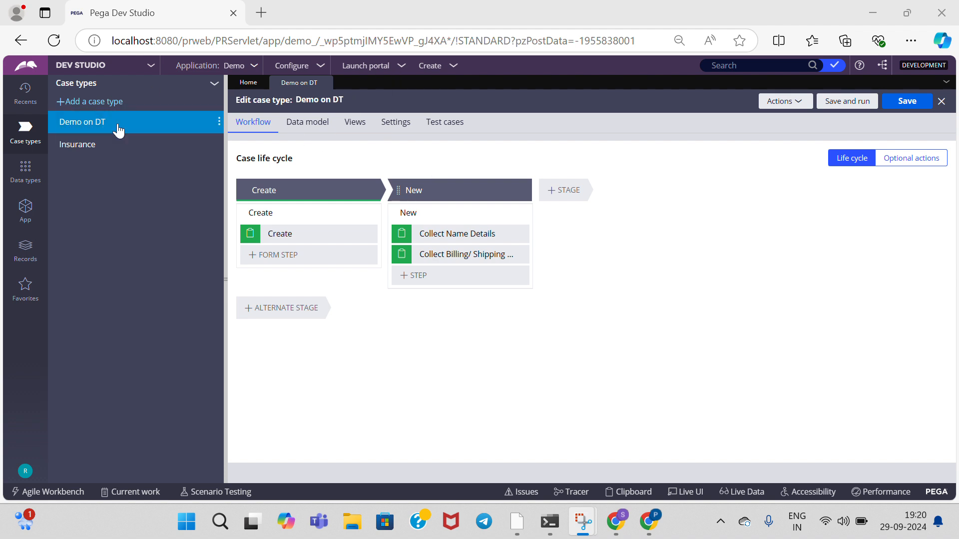
- Create a new data type labelled Address Details with a description
{"action": "left_click", "coordinate": [194, 150]}
{"action": "left_click", "coordinate": [25, 175]}
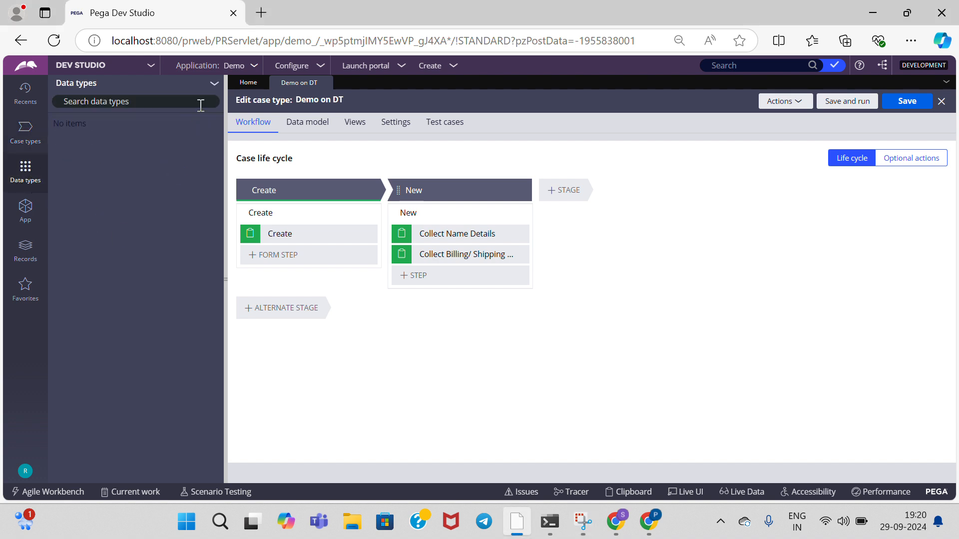
{"action": "left_click", "coordinate": [217, 89]}
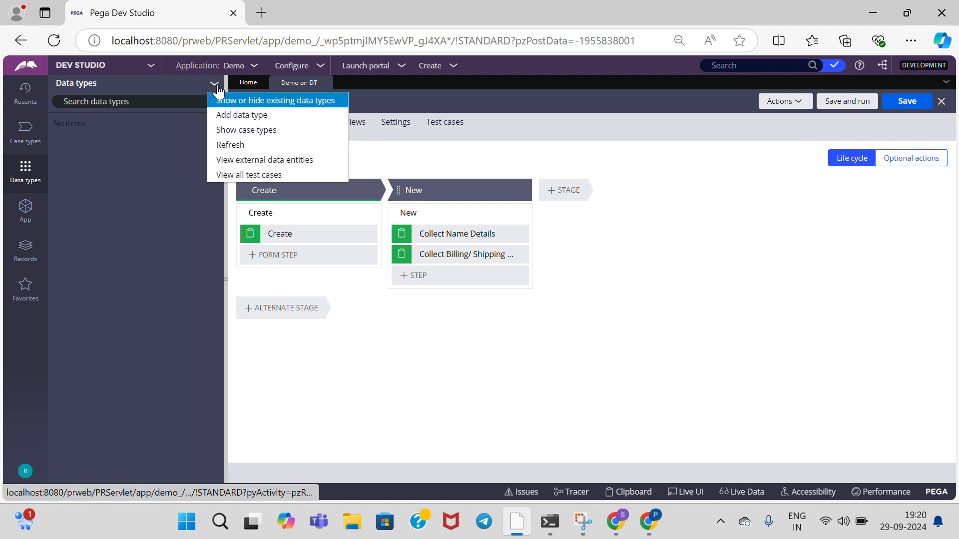
{"action": "left_click", "coordinate": [233, 117]}
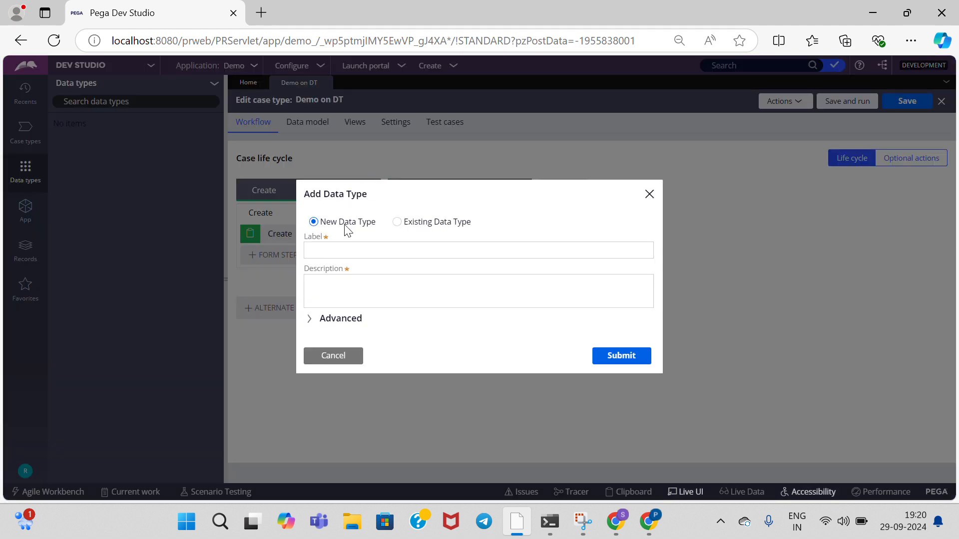
{"action": "left_click", "coordinate": [337, 250]}
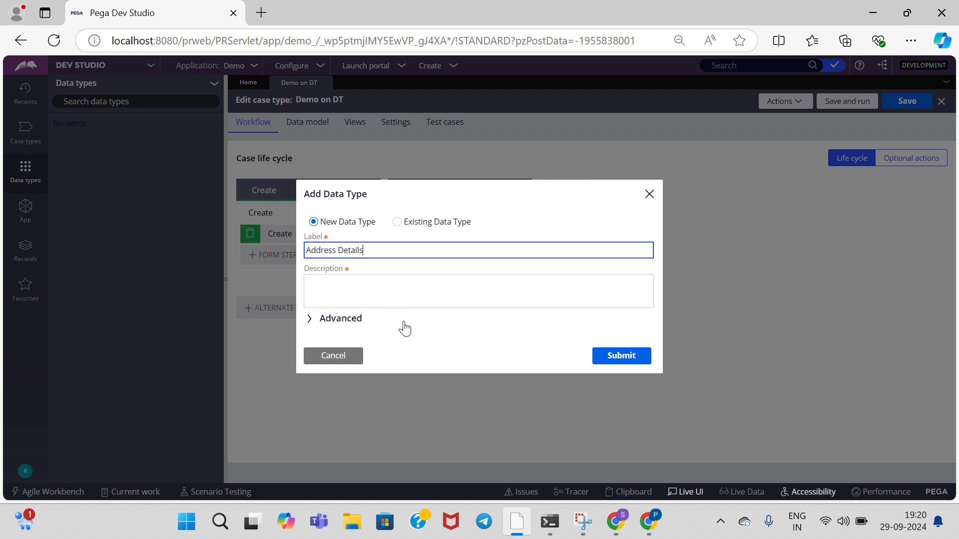
{"action": "key", "text": "Tab"}
{"action": "left_click", "coordinate": [635, 358]}
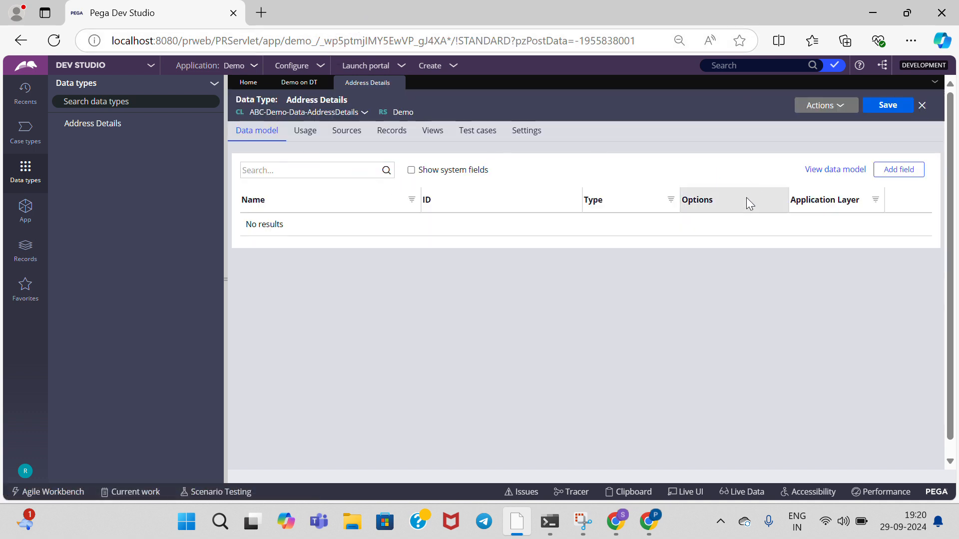
- Add a field named Flat No of type Integer to the Address Details data model
{"action": "left_click", "coordinate": [900, 172]}
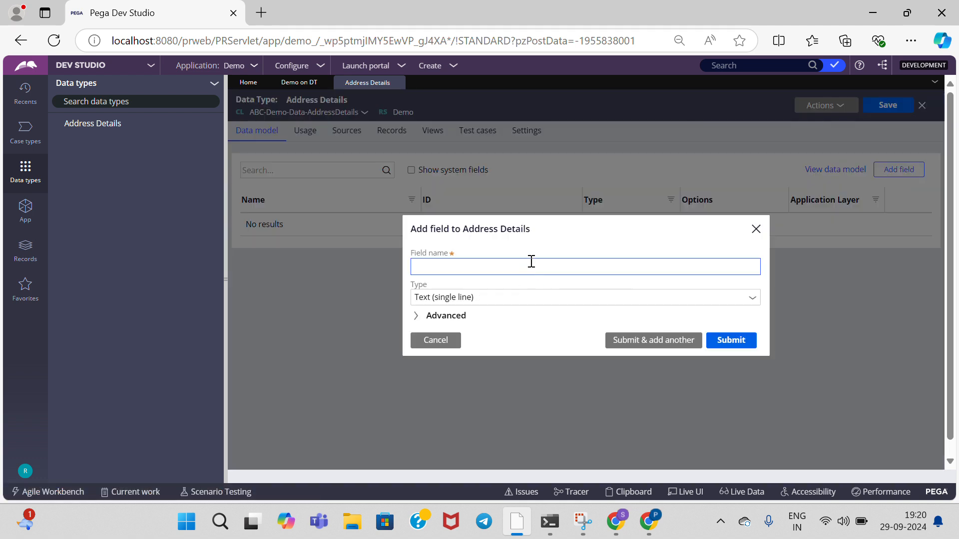
{"action": "left_click", "coordinate": [531, 261]}
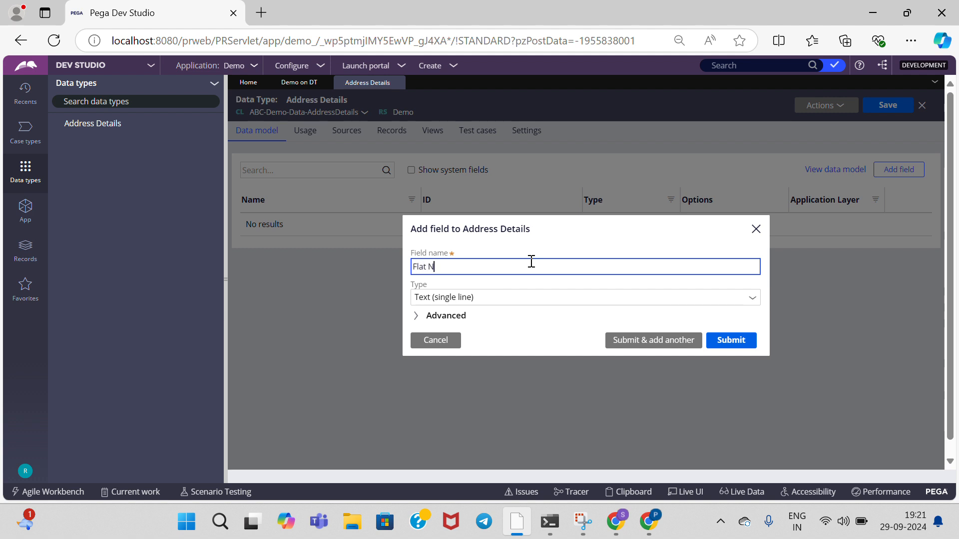
{"action": "left_click", "coordinate": [755, 303]}
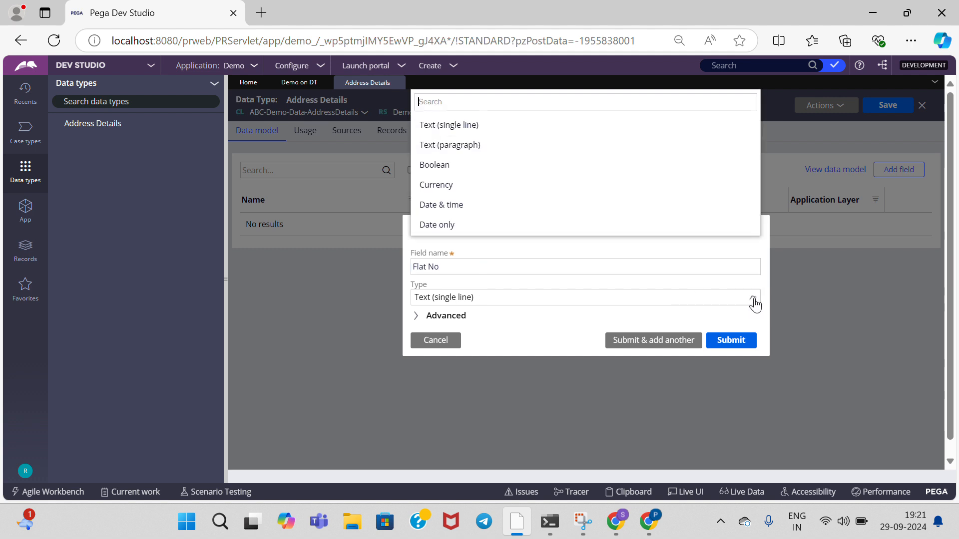
{"action": "scroll", "coordinate": [660, 292], "scroll_direction": "down", "scroll_amount": 3}
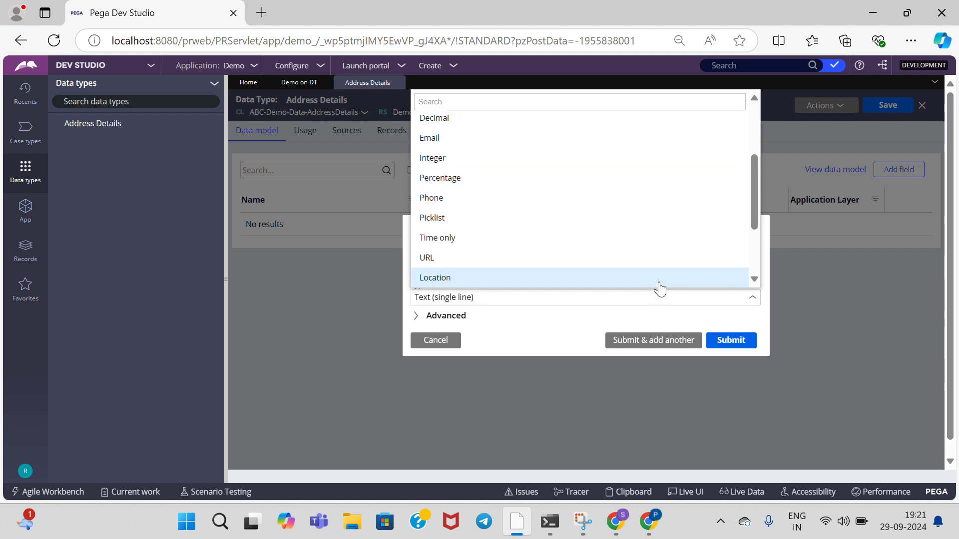
{"action": "left_click", "coordinate": [646, 178]}
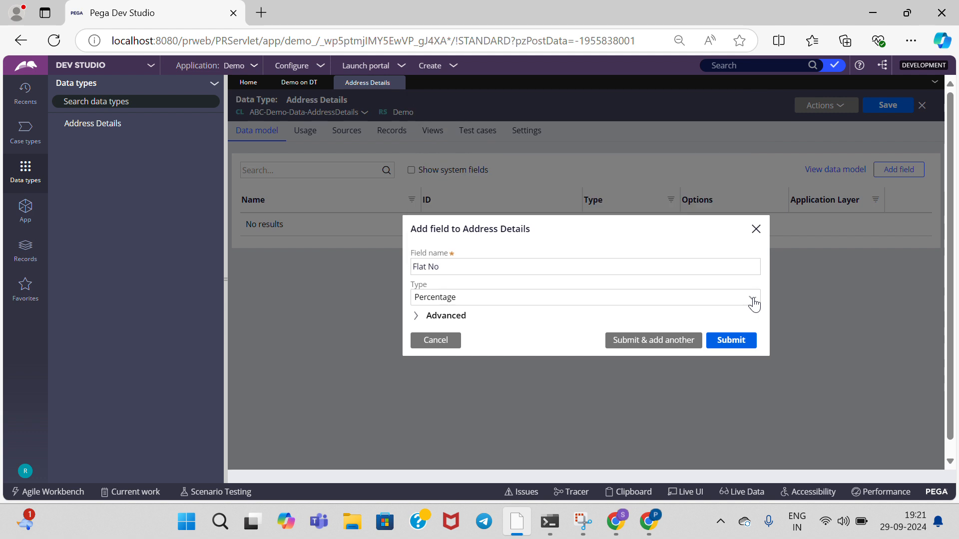
{"action": "left_click", "coordinate": [752, 300]}
{"action": "type", "text": "int"}
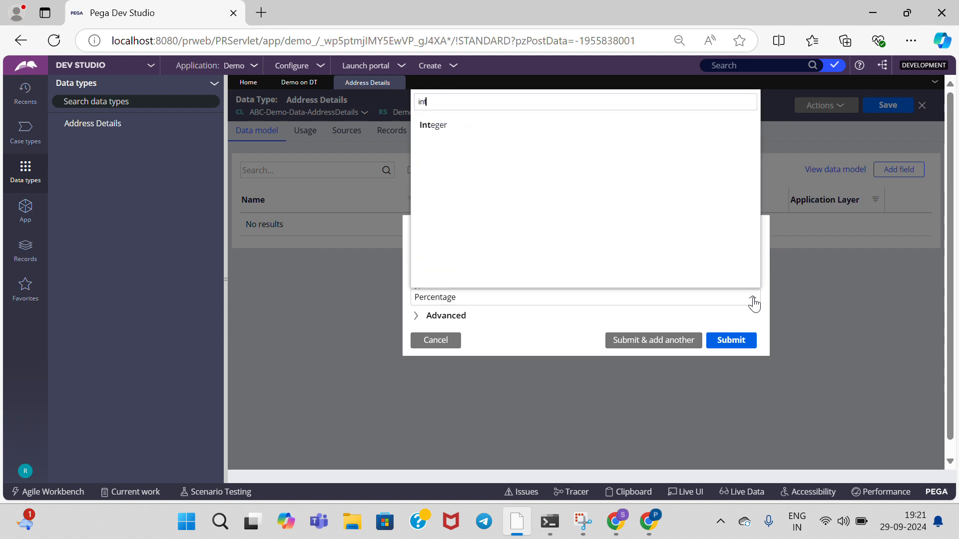
{"action": "left_click", "coordinate": [621, 130]}
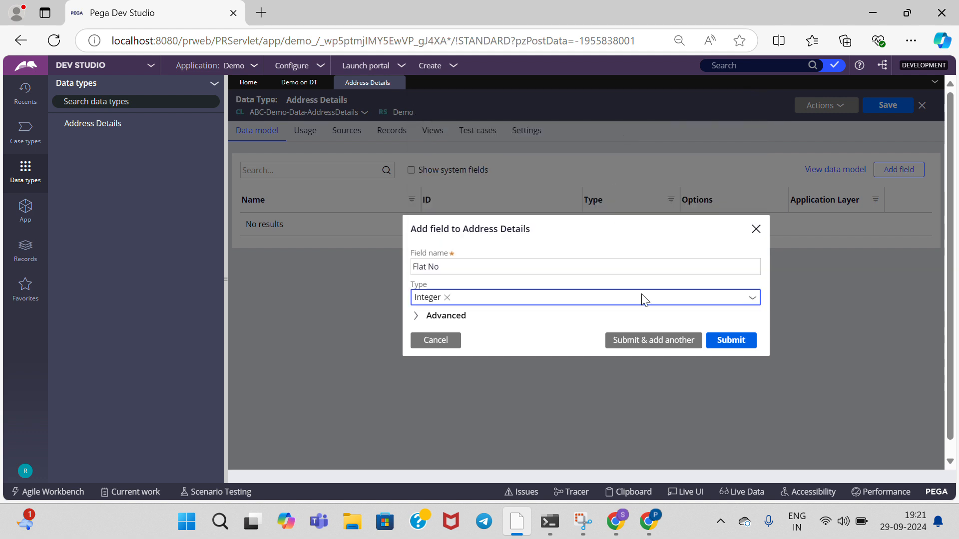
{"action": "left_click", "coordinate": [656, 344]}
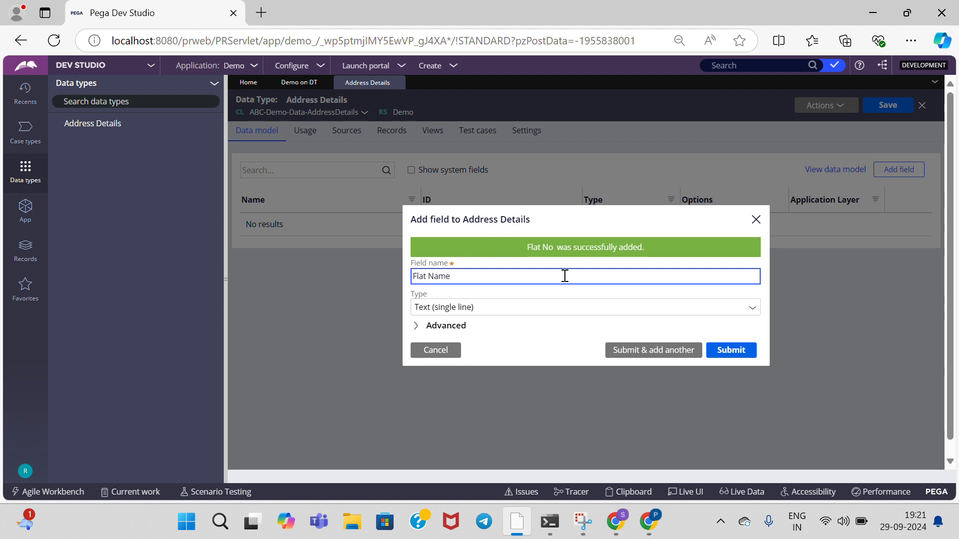
- Add the fields Flat Name, City and State to Address Details, each of type Text (single line)
{"action": "type", "text": "Flat Name"}
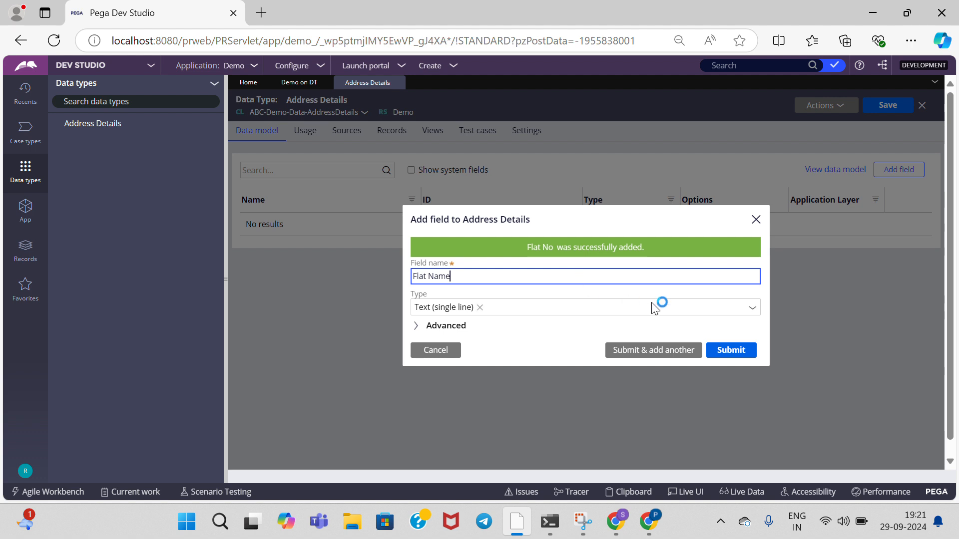
{"action": "left_click", "coordinate": [639, 352]}
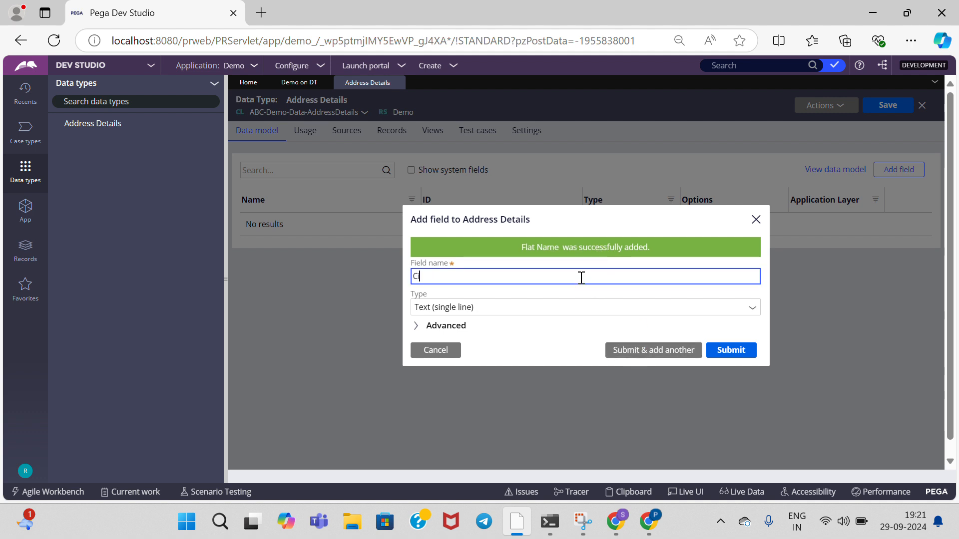
{"action": "left_click", "coordinate": [636, 352]}
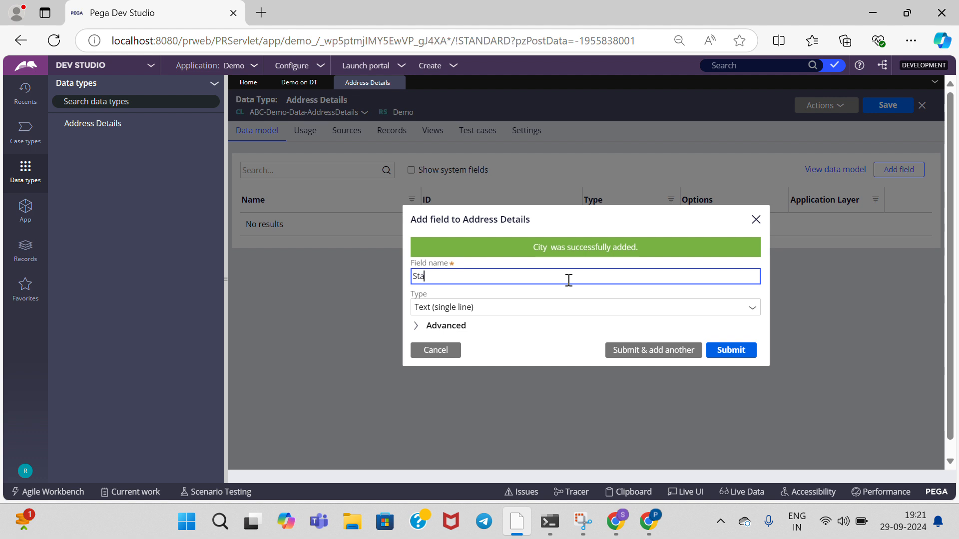
{"action": "left_click", "coordinate": [635, 352]}
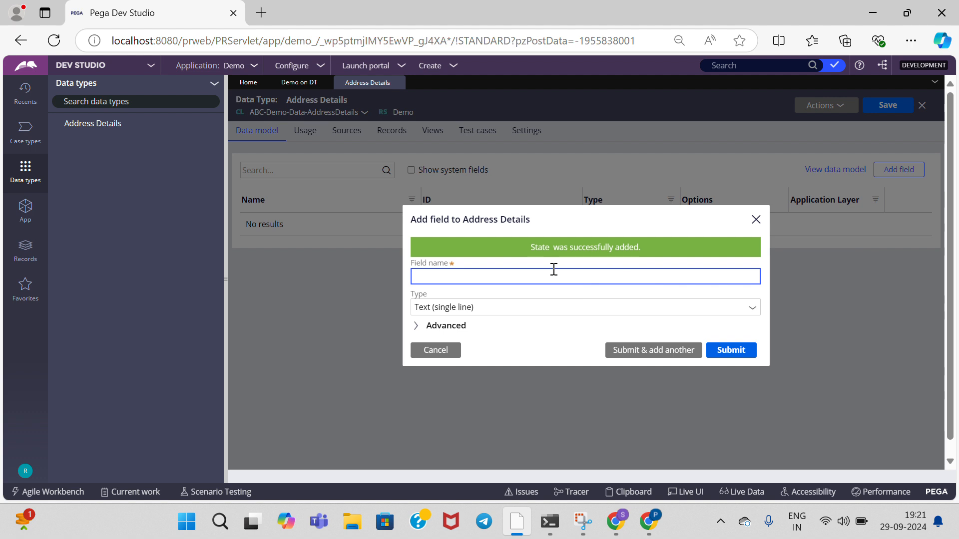
- Add a field named PIN Code of type Integer as the last Address Details field and save the data type
{"action": "type", "text": "PIN Code"}
{"action": "left_click", "coordinate": [752, 312]}
{"action": "type", "text": "in"}
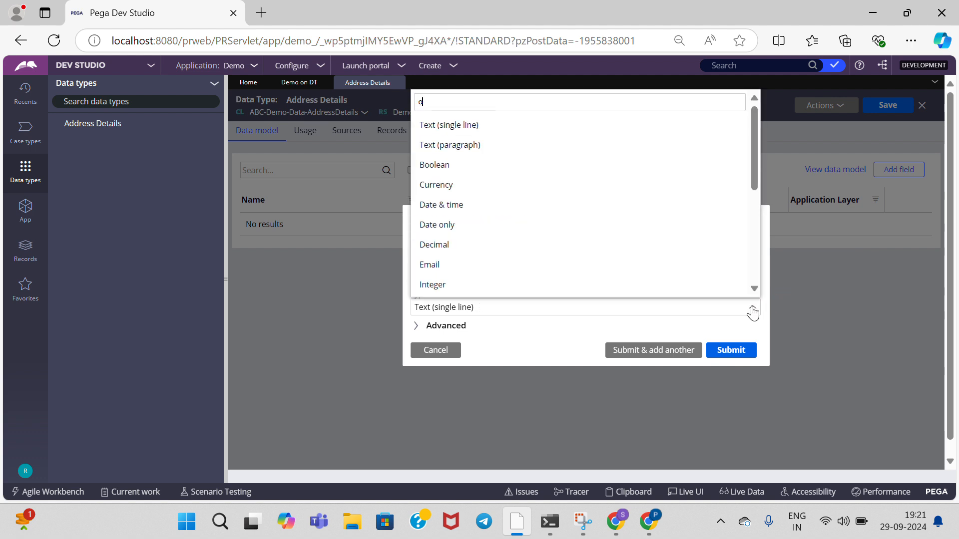
{"action": "type", "text": "t"}
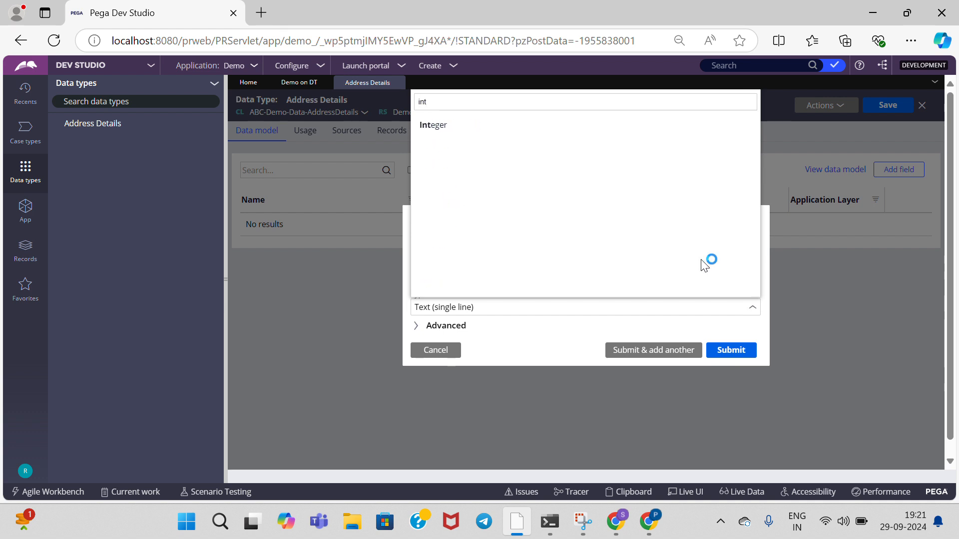
{"action": "left_click", "coordinate": [607, 133]}
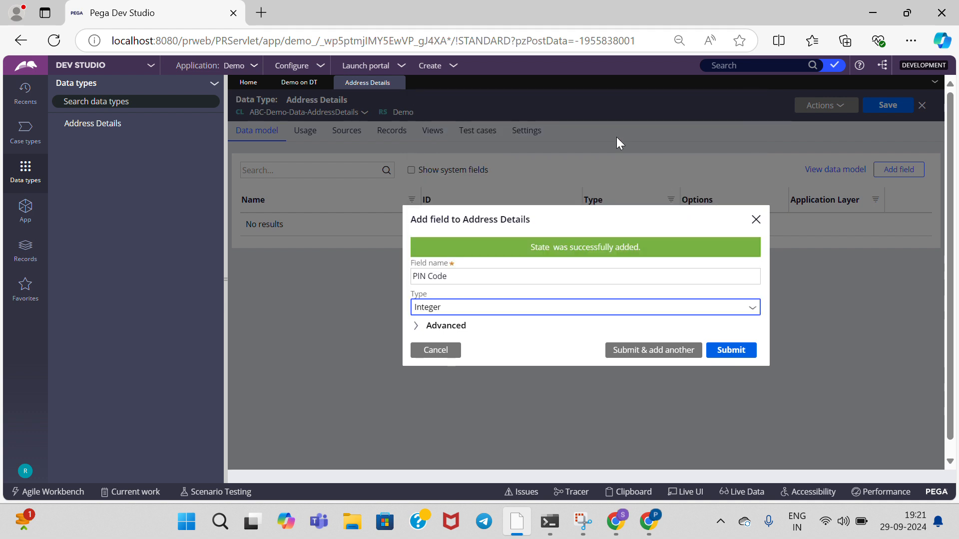
{"action": "left_click", "coordinate": [730, 356]}
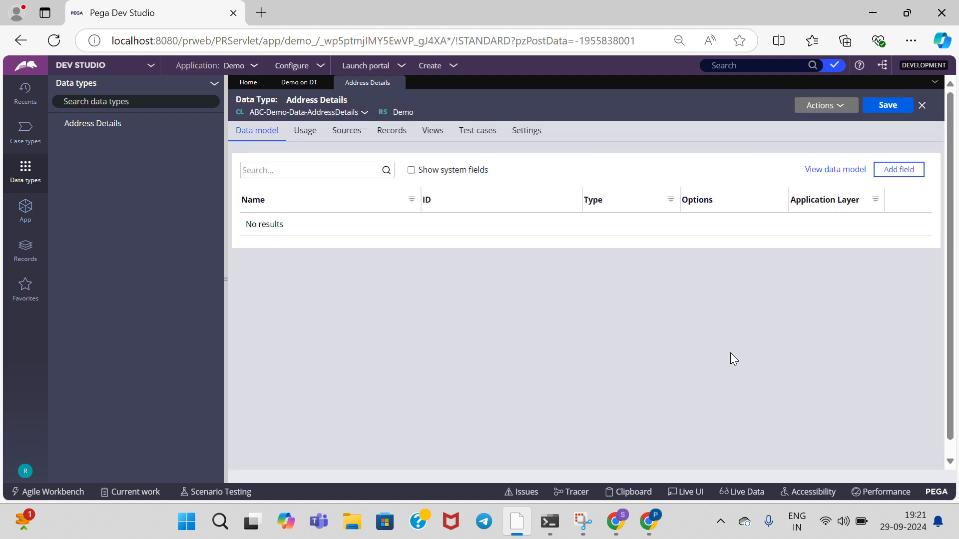
{"action": "left_click", "coordinate": [882, 116]}
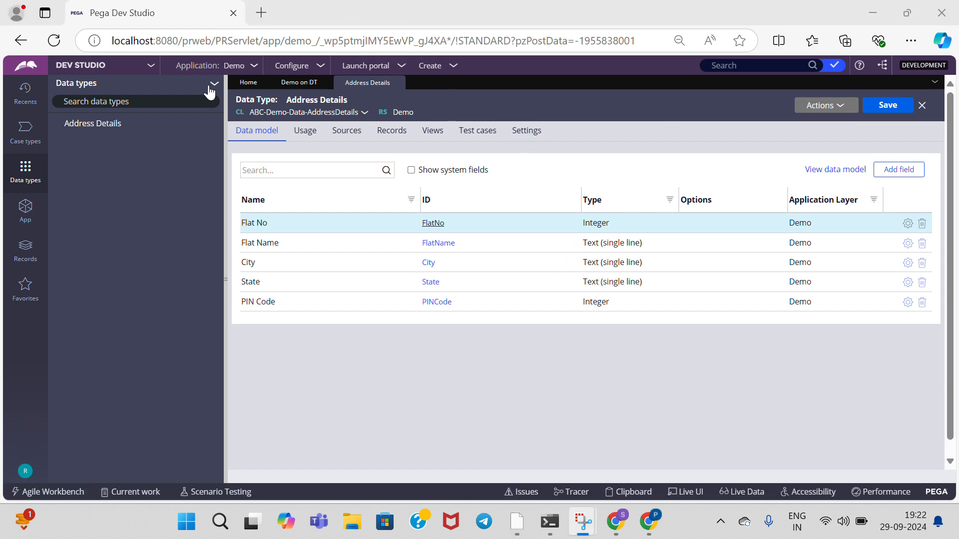
- Add a Collect information step named Collect Temporary Address to the New stage of the Demo on DT case type
{"action": "left_click", "coordinate": [31, 140]}
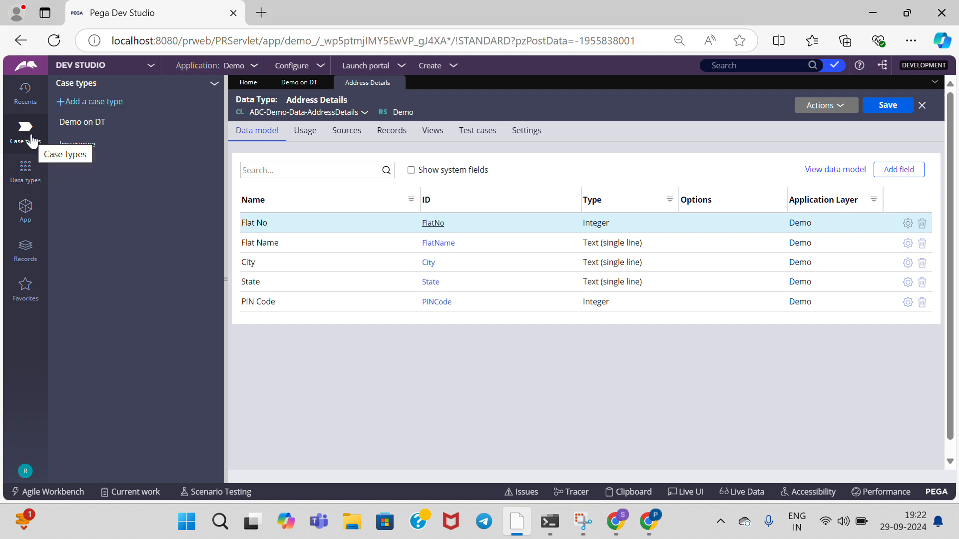
{"action": "left_click", "coordinate": [97, 122]}
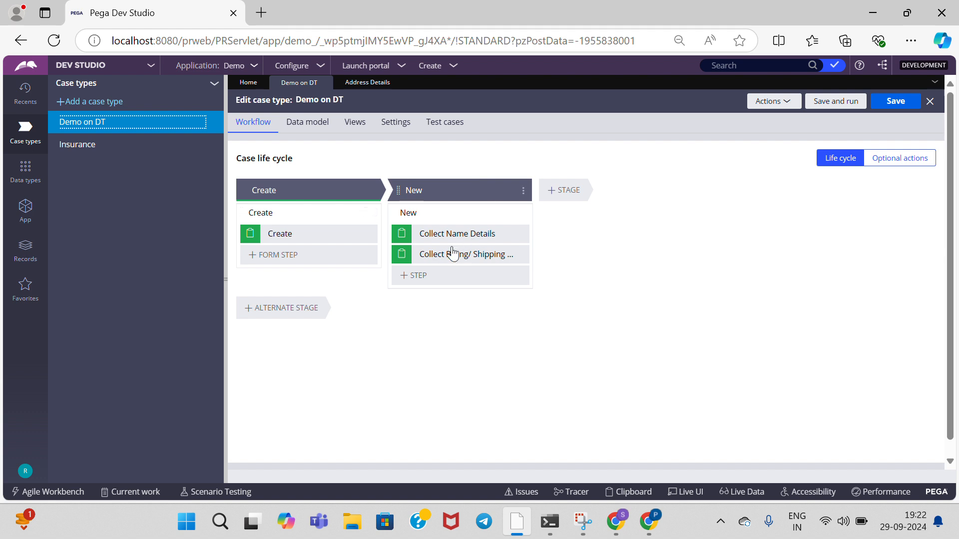
{"action": "left_click", "coordinate": [427, 277]}
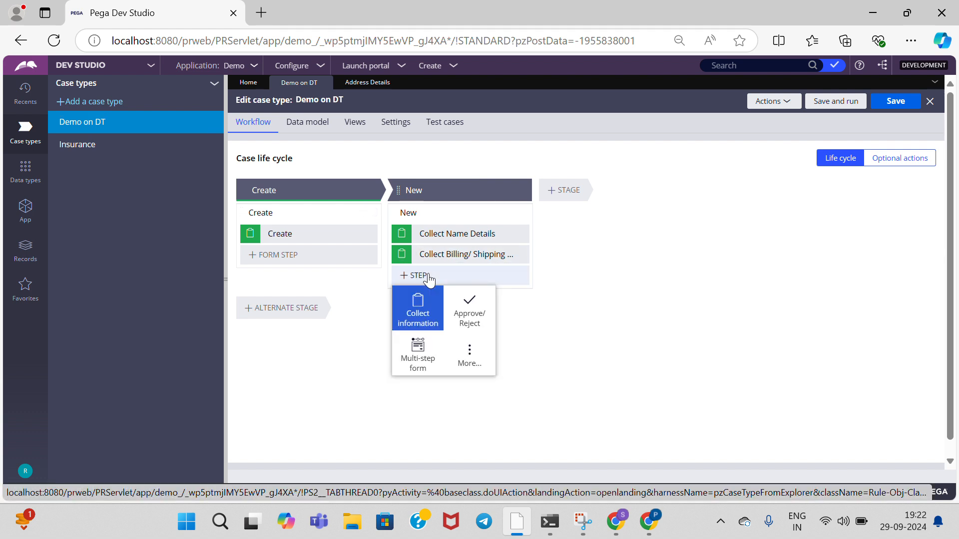
{"action": "left_click", "coordinate": [416, 311]}
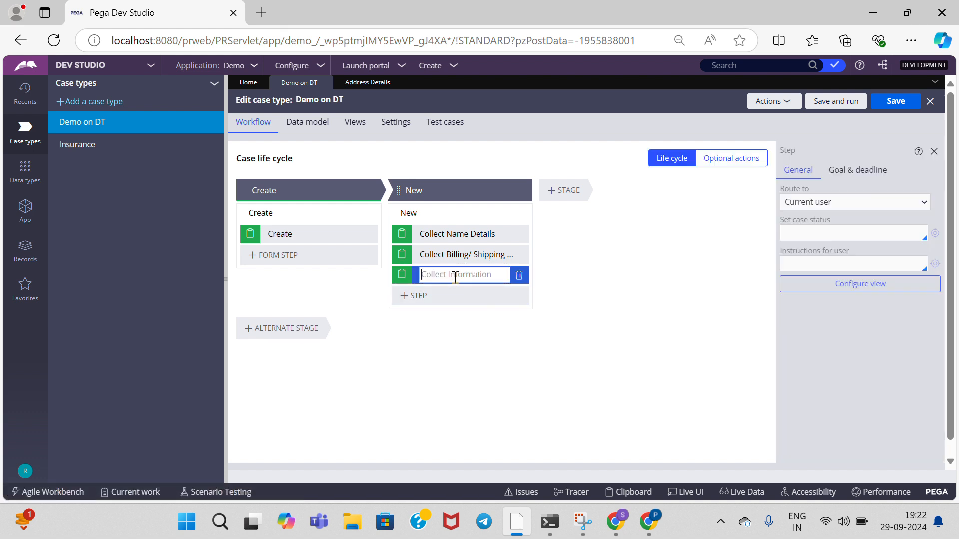
{"action": "type", "text": "Co"}
{"action": "type", "text": "llect Temporary Address"}
- Start a new field named Temporary Address Details in the view of the Collect Temporary Address step
{"action": "left_click", "coordinate": [848, 287]}
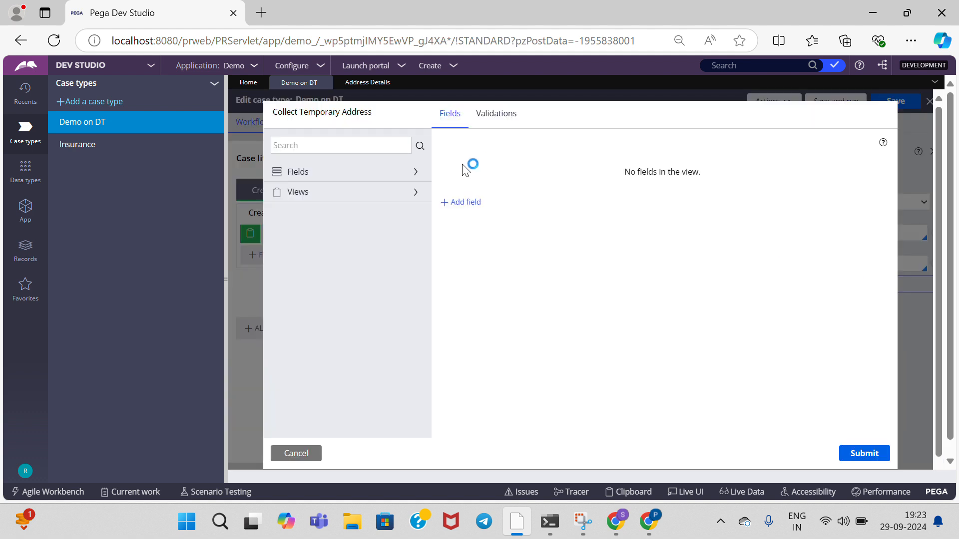
{"action": "left_click", "coordinate": [462, 204]}
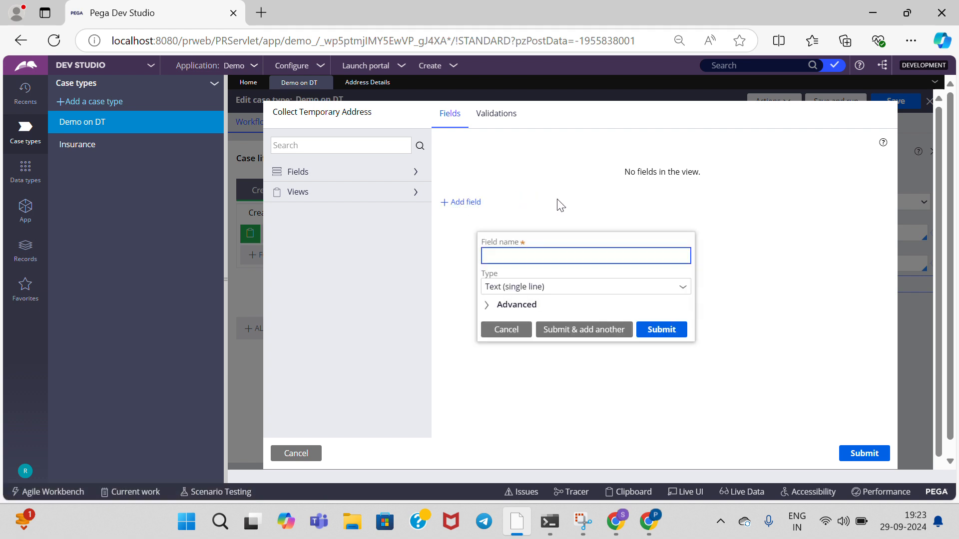
{"action": "type", "text": "Temporary address Details"}
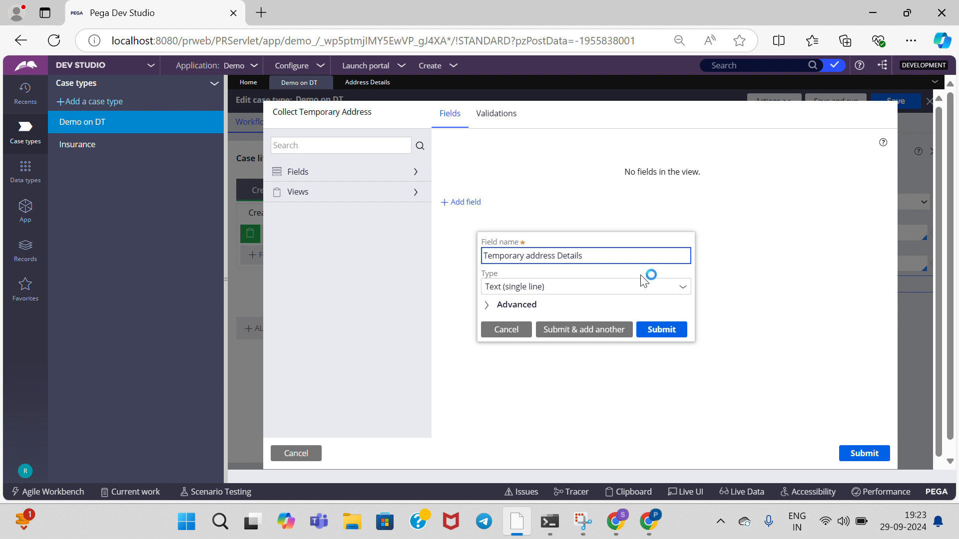
{"action": "left_click", "coordinate": [530, 257]}
{"action": "key", "text": "BackSpace"}
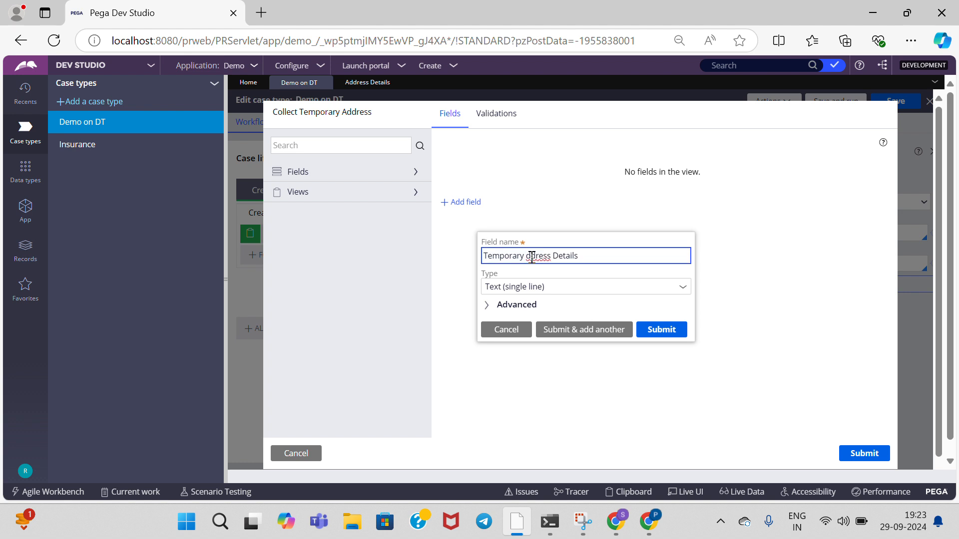
{"action": "type", "text": "A"}
- Set the field's type to Embedded data with Address Details as a single-record data object, and submit the field and view
{"action": "left_click", "coordinate": [683, 289]}
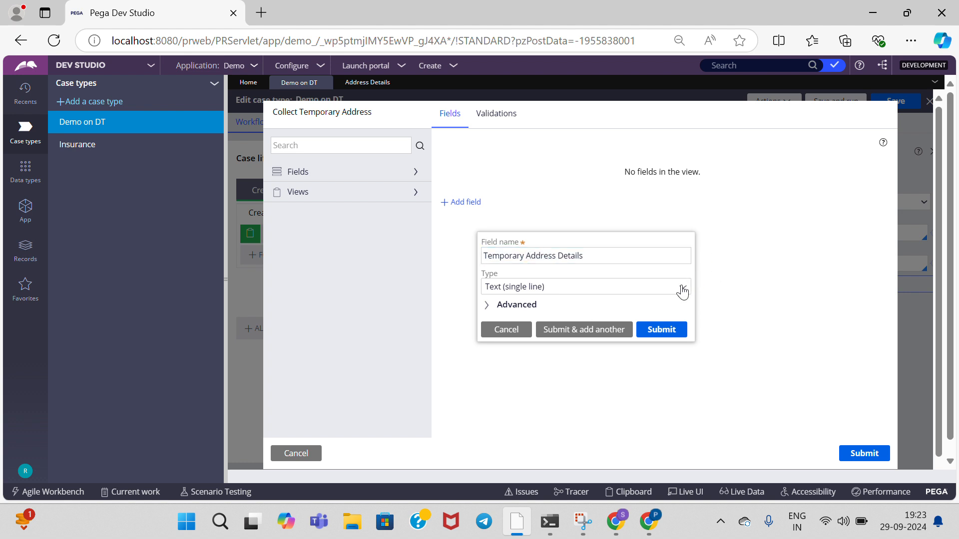
{"action": "left_click", "coordinate": [682, 289]}
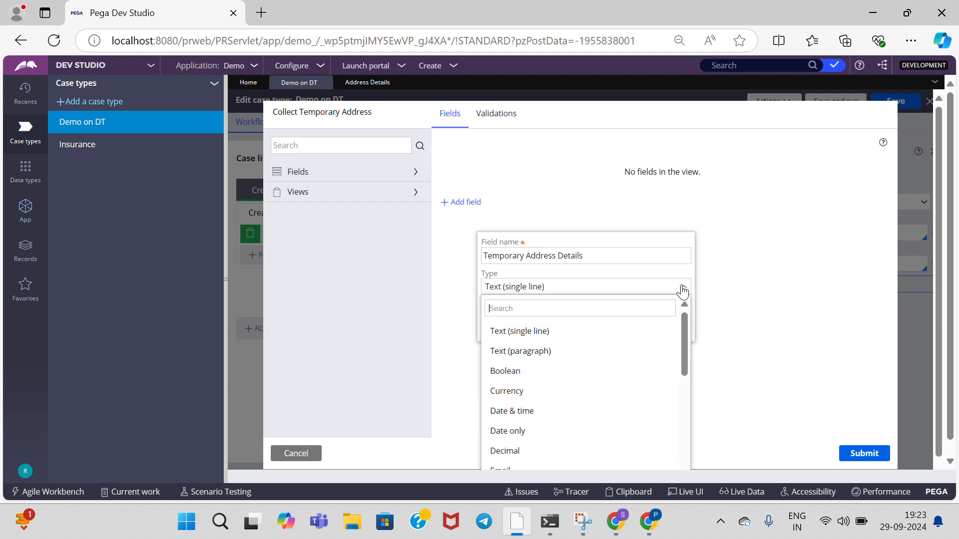
{"action": "type", "text": "EMB"}
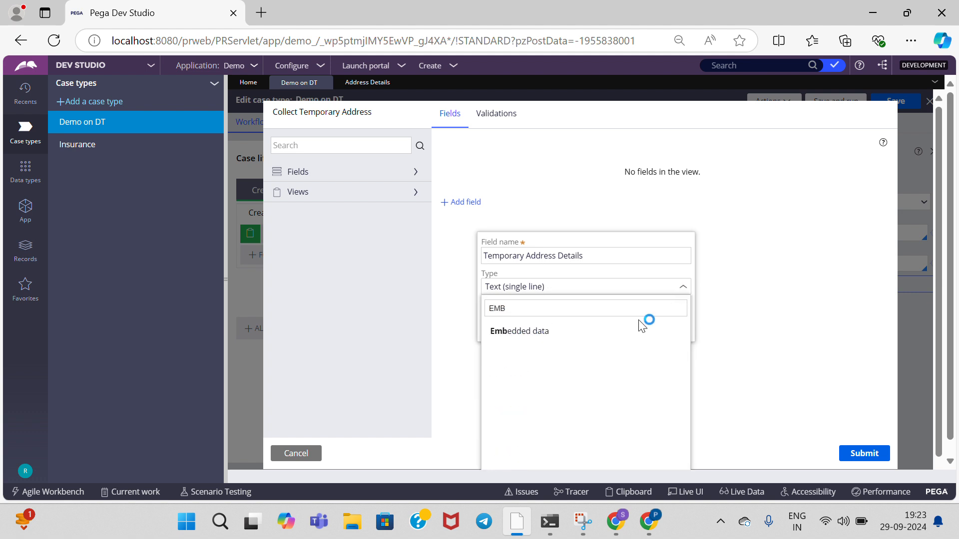
{"action": "left_click", "coordinate": [631, 333]}
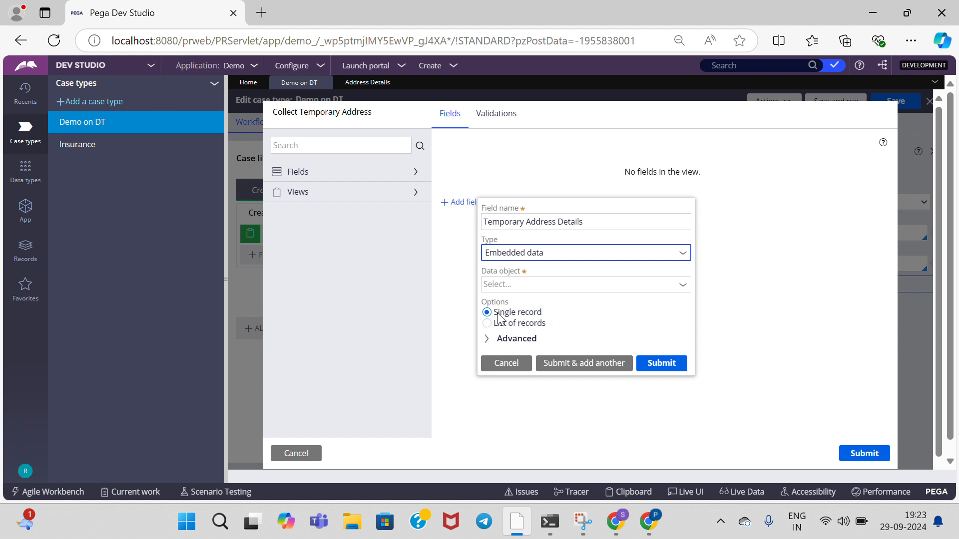
{"action": "left_click_drag", "start_coordinate": [497, 315], "coordinate": [543, 314]}
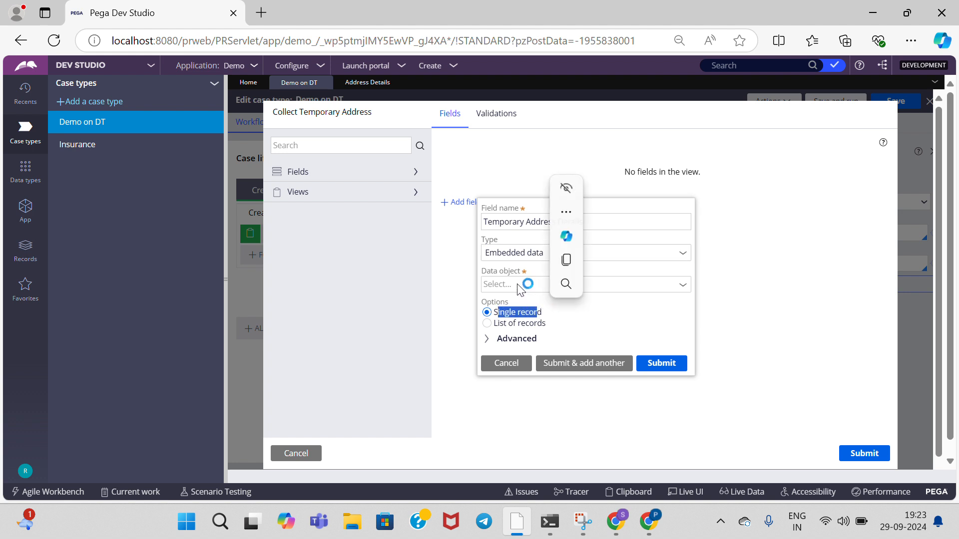
{"action": "left_click", "coordinate": [520, 289]}
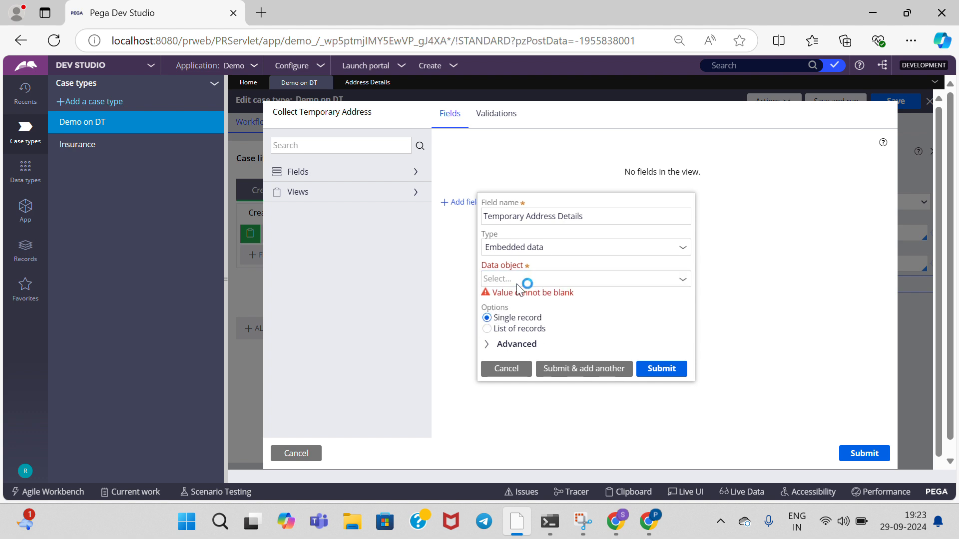
{"action": "left_click", "coordinate": [509, 344]}
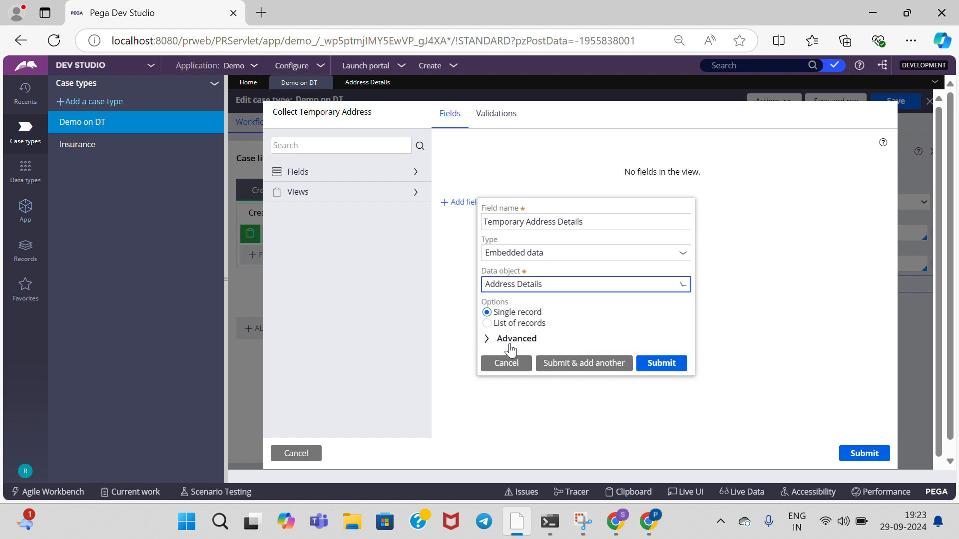
{"action": "left_click", "coordinate": [659, 364]}
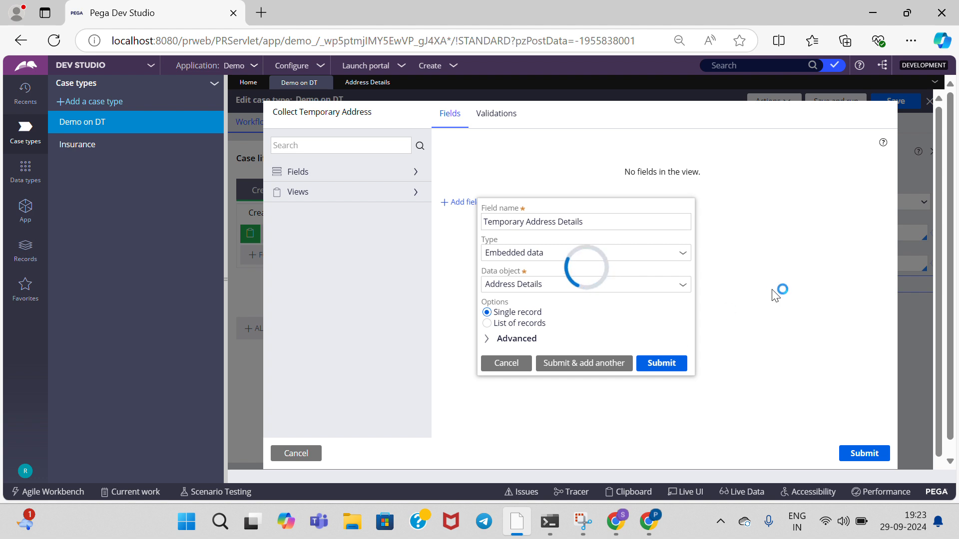
{"action": "left_click", "coordinate": [868, 455]}
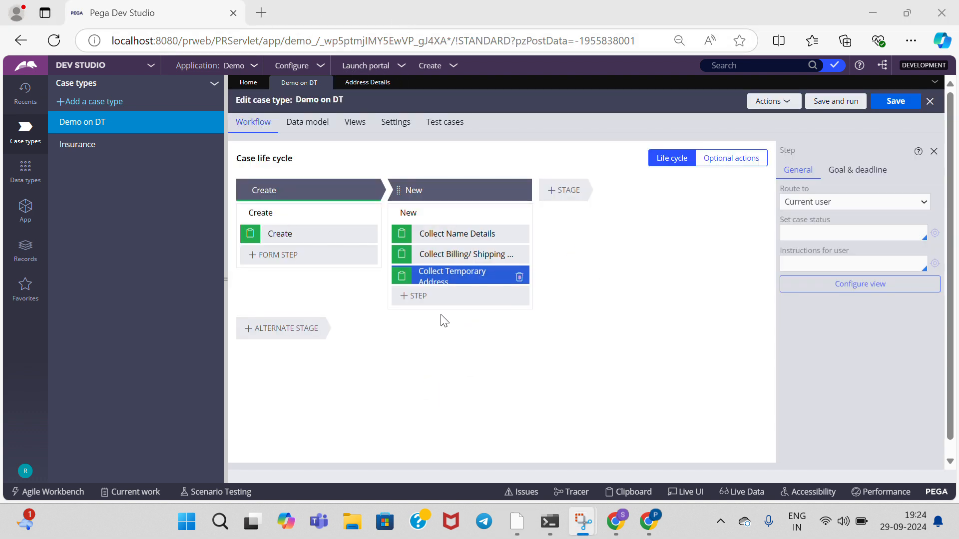
- Add a Collect information step named Collect Permanent Address to the end of the New stage
{"action": "left_click", "coordinate": [429, 300]}
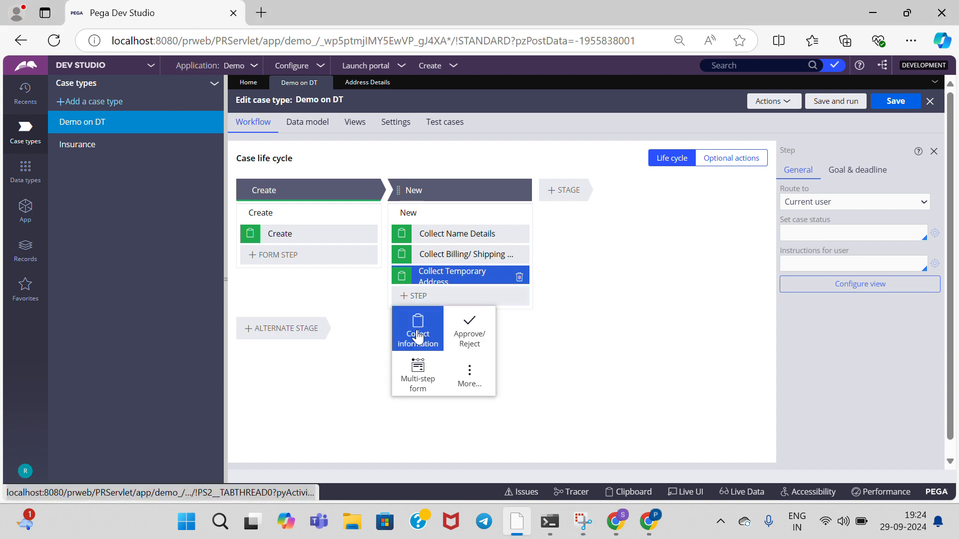
{"action": "left_click", "coordinate": [419, 338]}
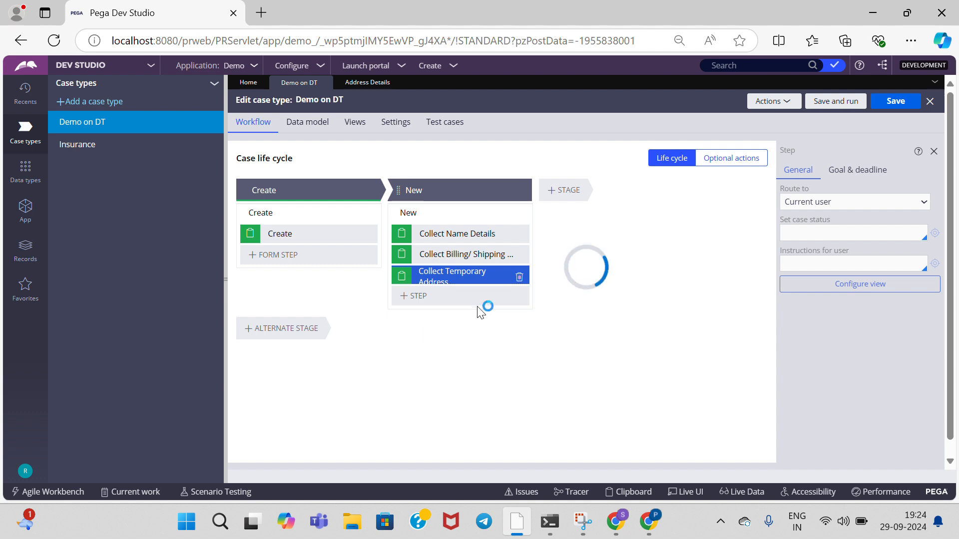
{"action": "type", "text": "Collect Permanen"}
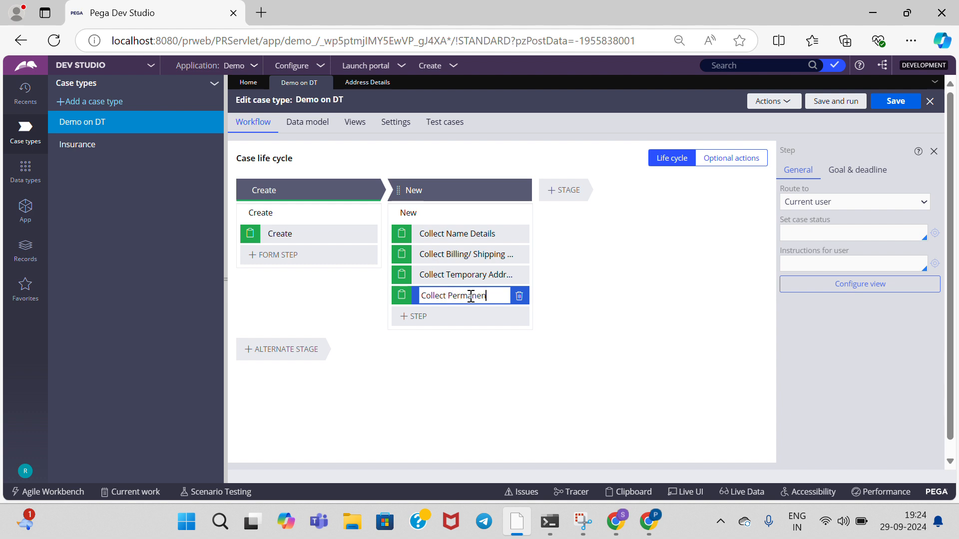
{"action": "type", "text": "t Address"}
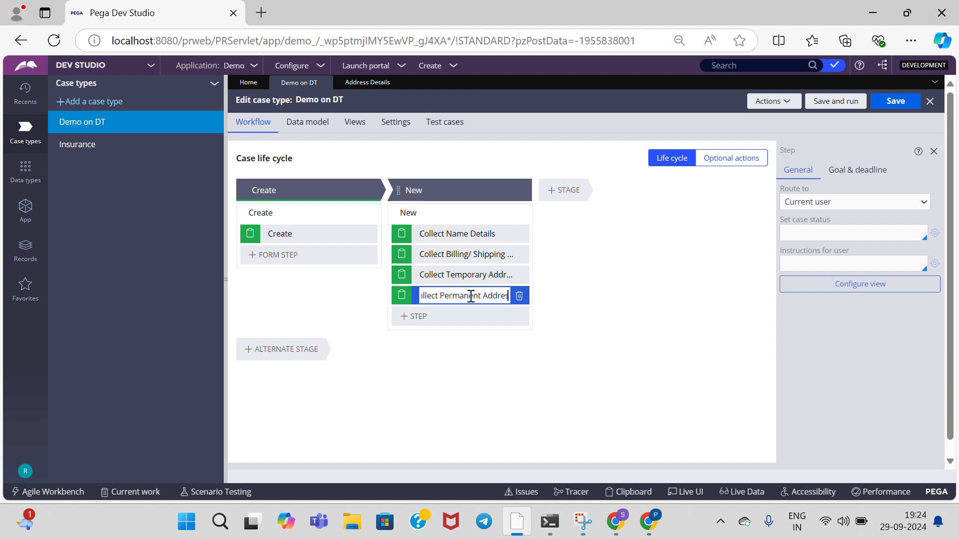
- Add a single-record Embedded data field named Permanent Address Details, based on Address Details, to the Collect Permanent Address view and submit it
{"action": "left_click", "coordinate": [893, 285]}
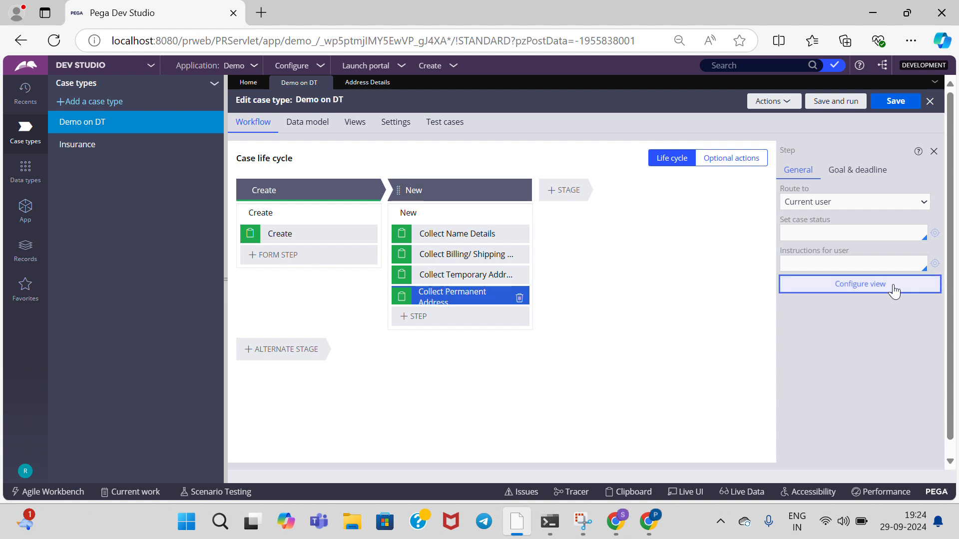
{"action": "left_click", "coordinate": [471, 204]}
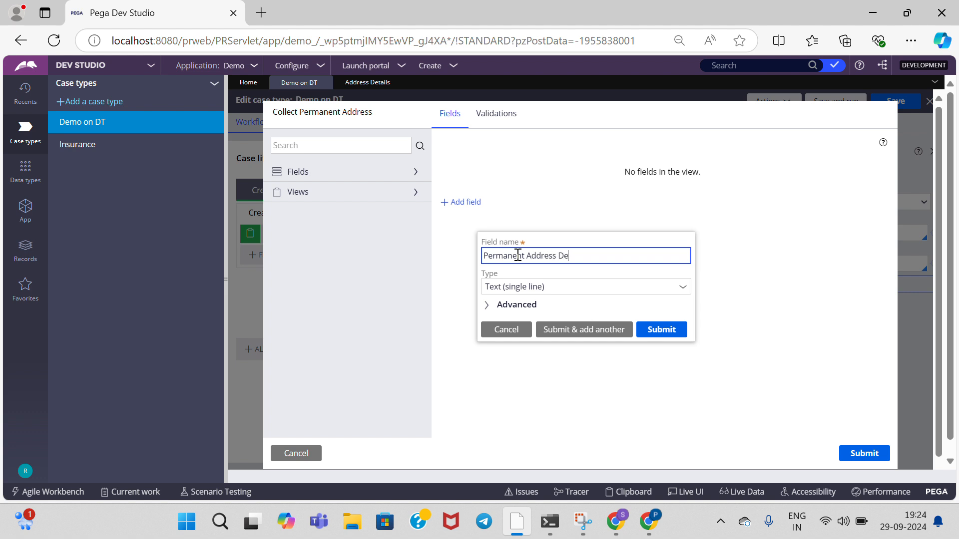
{"action": "left_click", "coordinate": [683, 287]}
{"action": "scroll", "coordinate": [687, 292], "scroll_direction": "down", "scroll_amount": 3}
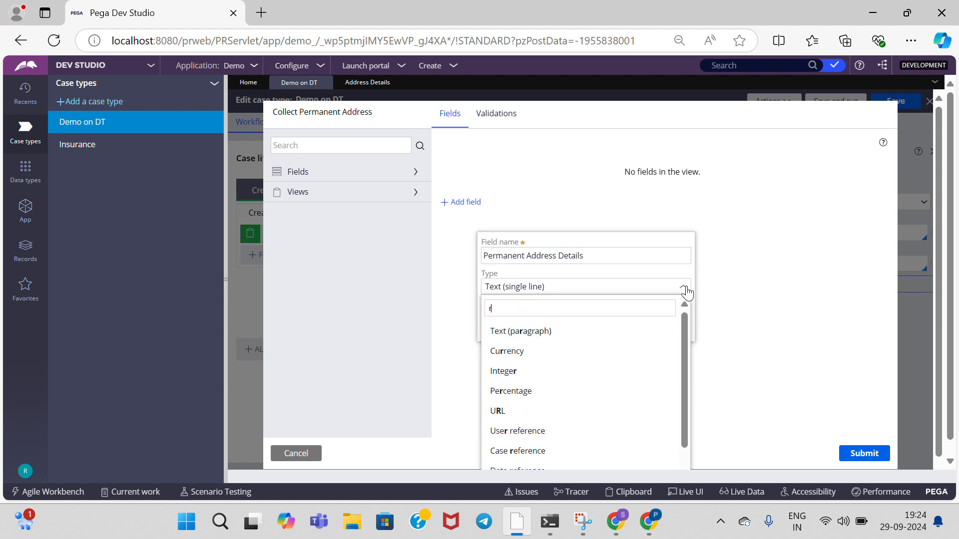
{"action": "type", "text": "em"}
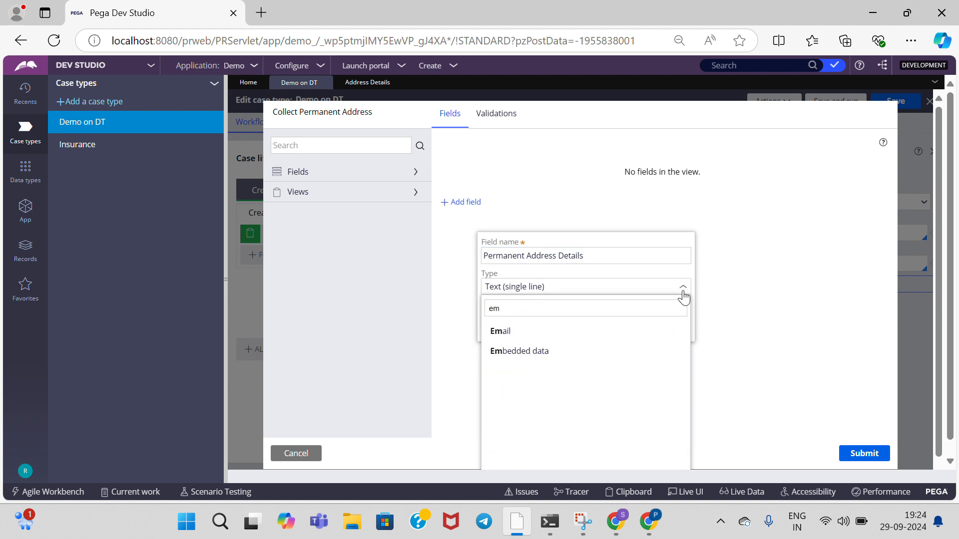
{"action": "left_click", "coordinate": [620, 351]}
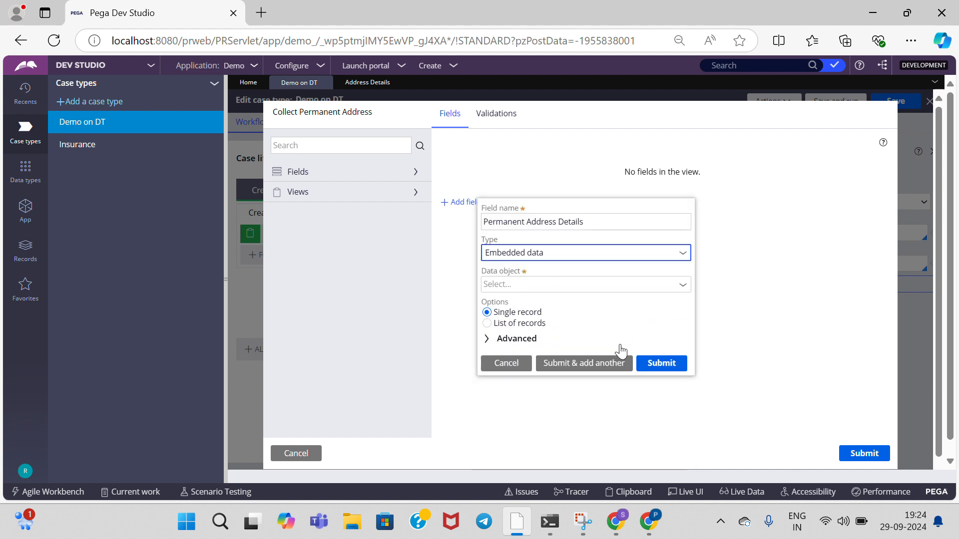
{"action": "left_click", "coordinate": [569, 284]}
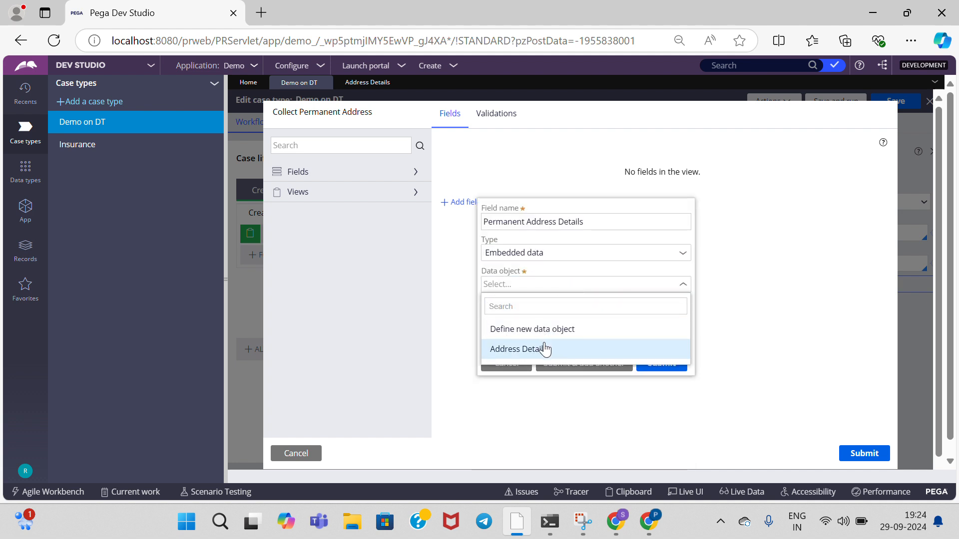
{"action": "left_click", "coordinate": [545, 348]}
{"action": "left_click", "coordinate": [661, 368]}
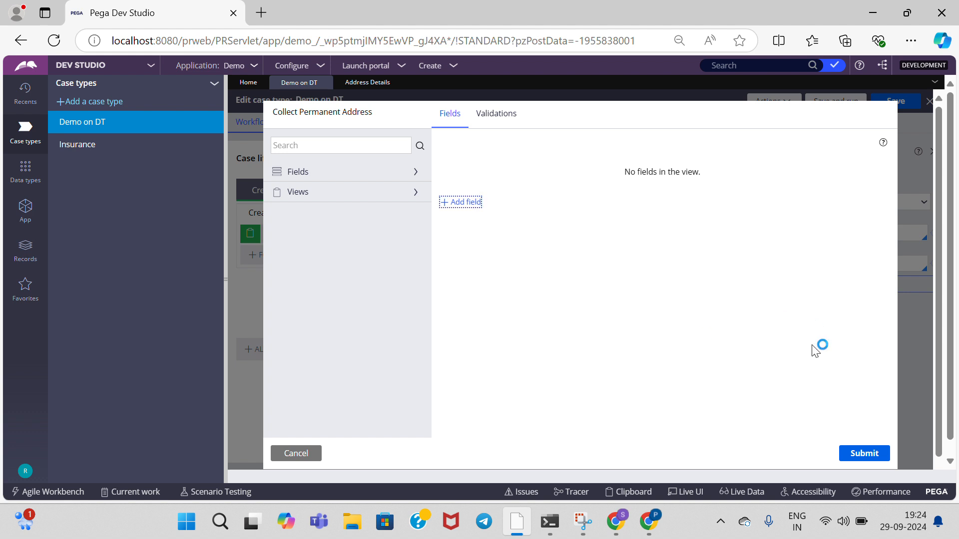
{"action": "left_click", "coordinate": [862, 453]}
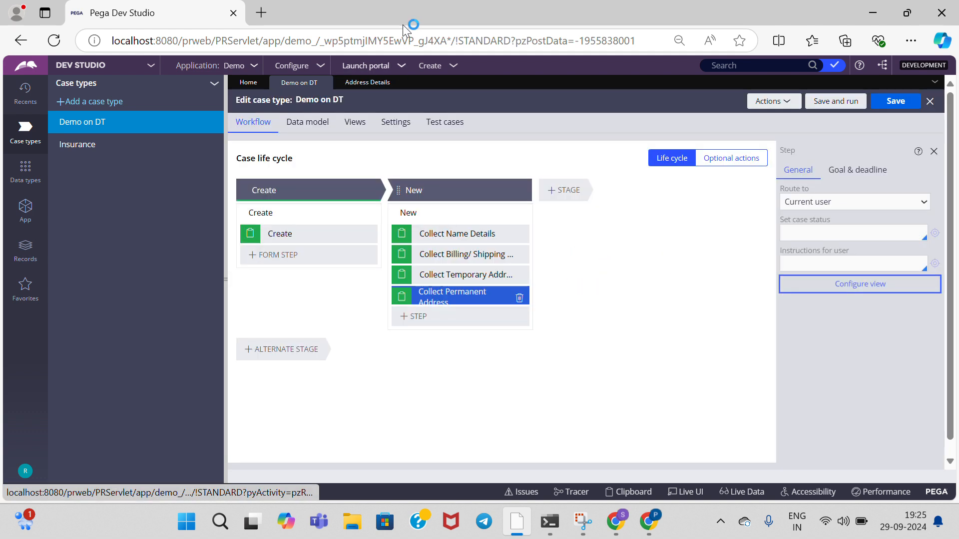
- Save the Demo on DT case type, run it as a new case, and close the Address Details data type
{"action": "left_click", "coordinate": [892, 106]}
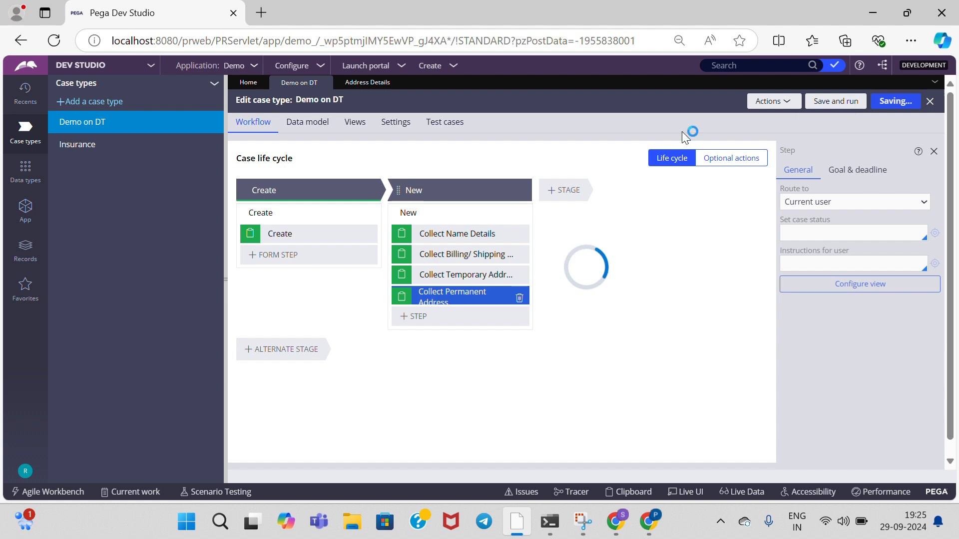
{"action": "left_click", "coordinate": [397, 26]}
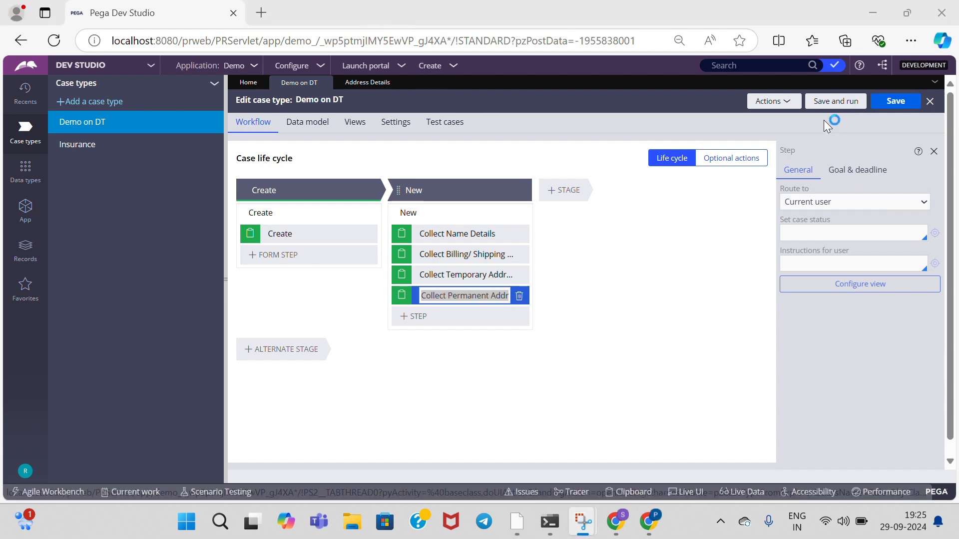
{"action": "left_click", "coordinate": [826, 105]}
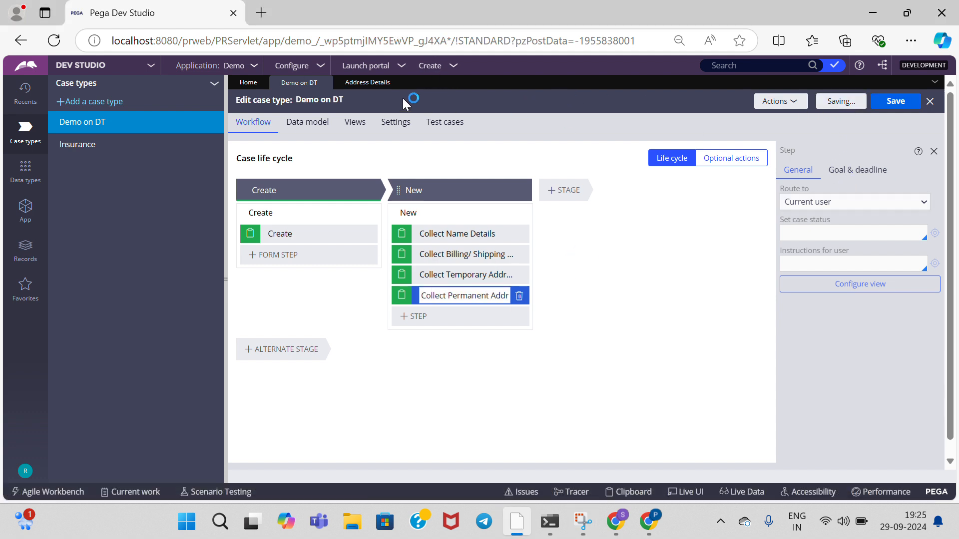
{"action": "left_click", "coordinate": [398, 83]}
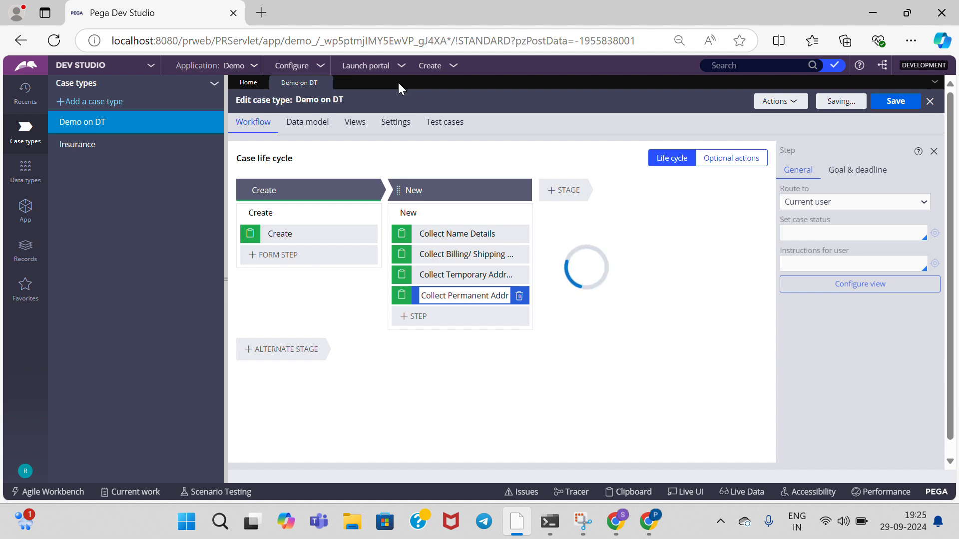
{"action": "left_click", "coordinate": [401, 23]}
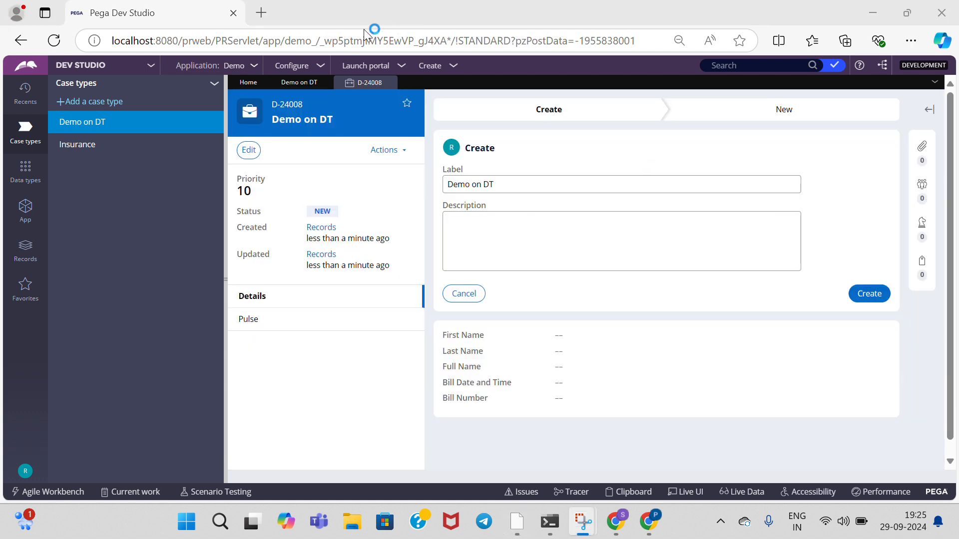
- Create the case and submit its Collect Name Details and Collect Billing/ Shipping Details steps without entering any values
{"action": "left_click", "coordinate": [864, 294]}
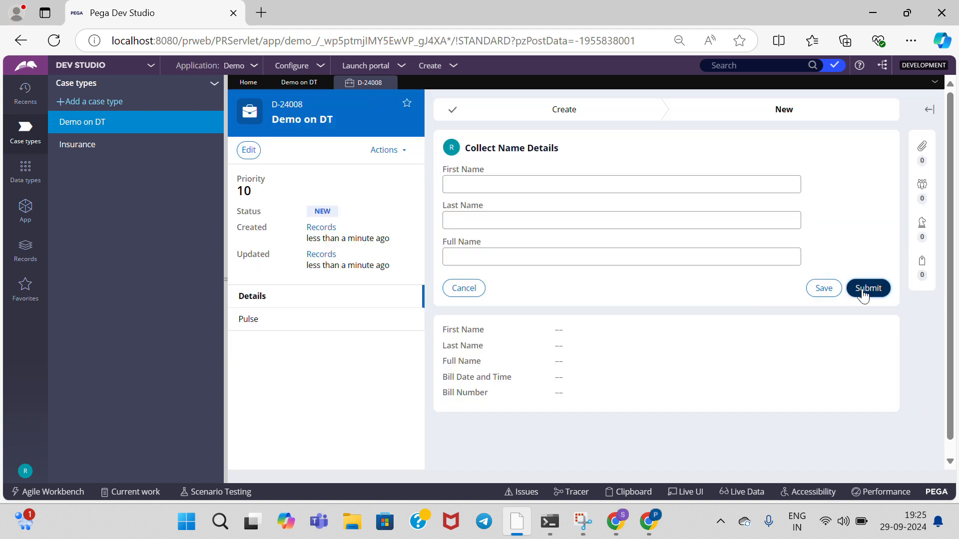
{"action": "left_click", "coordinate": [864, 294]}
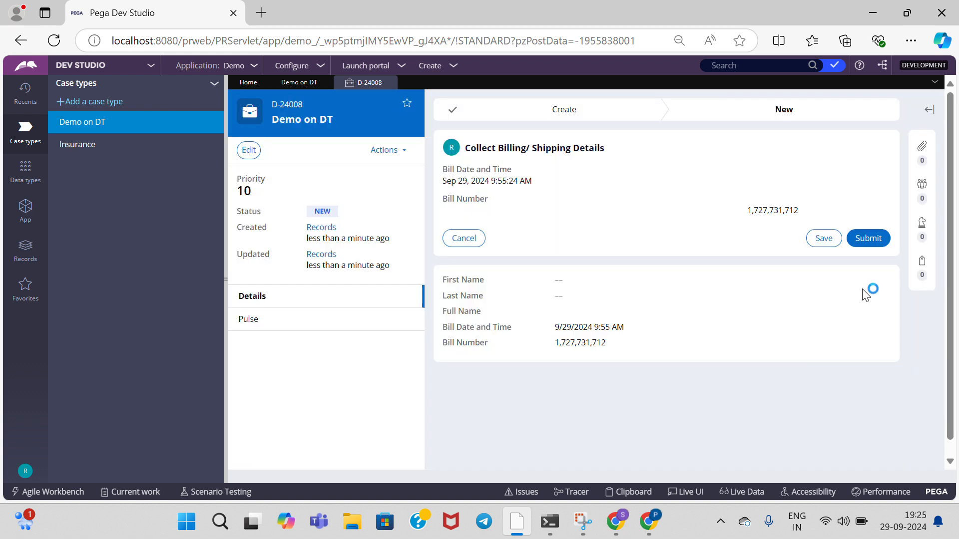
{"action": "left_click", "coordinate": [872, 240]}
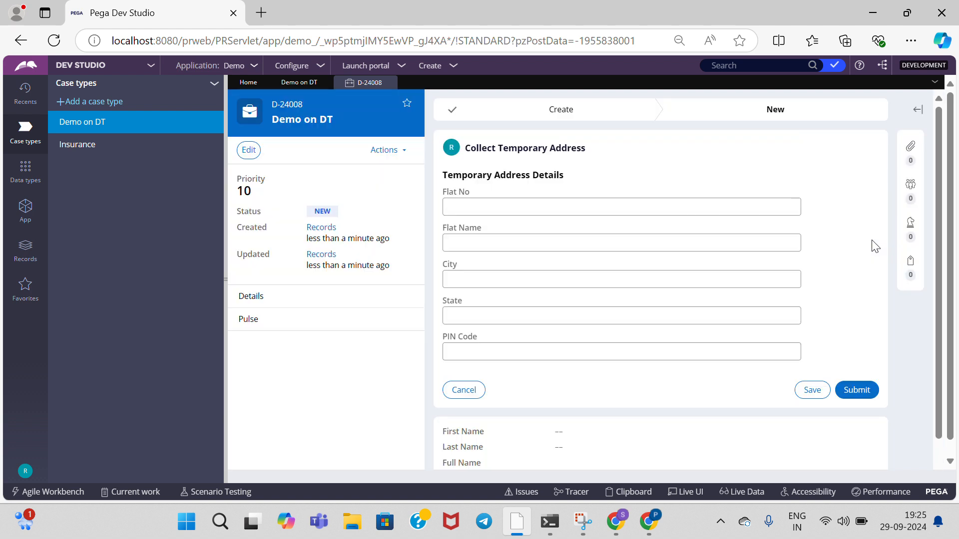
- Fill in the temporary address's flat number, flat name, city, state and PIN code with sample values, and submit the Collect Temporary Address step
{"action": "left_click", "coordinate": [544, 215]}
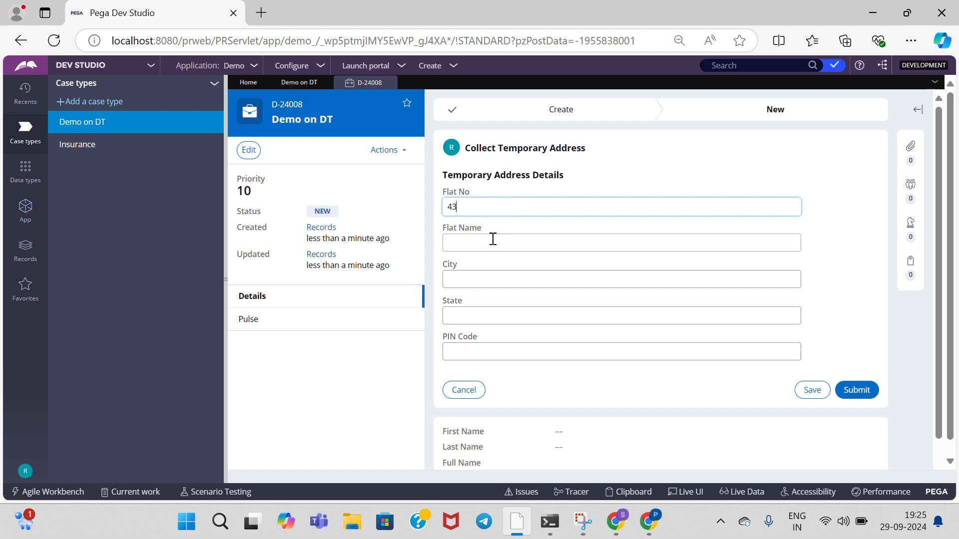
{"action": "left_click", "coordinate": [495, 238]}
{"action": "type", "text": "sdfgh"}
{"action": "left_click", "coordinate": [494, 280]}
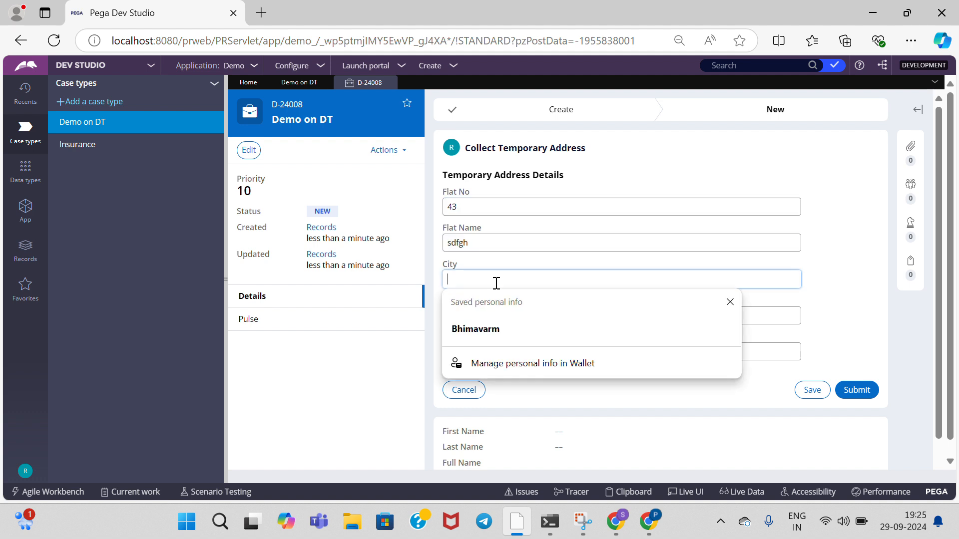
{"action": "type", "text": "sdfghj"}
{"action": "left_click", "coordinate": [497, 313]}
{"action": "type", "text": "cvbn"}
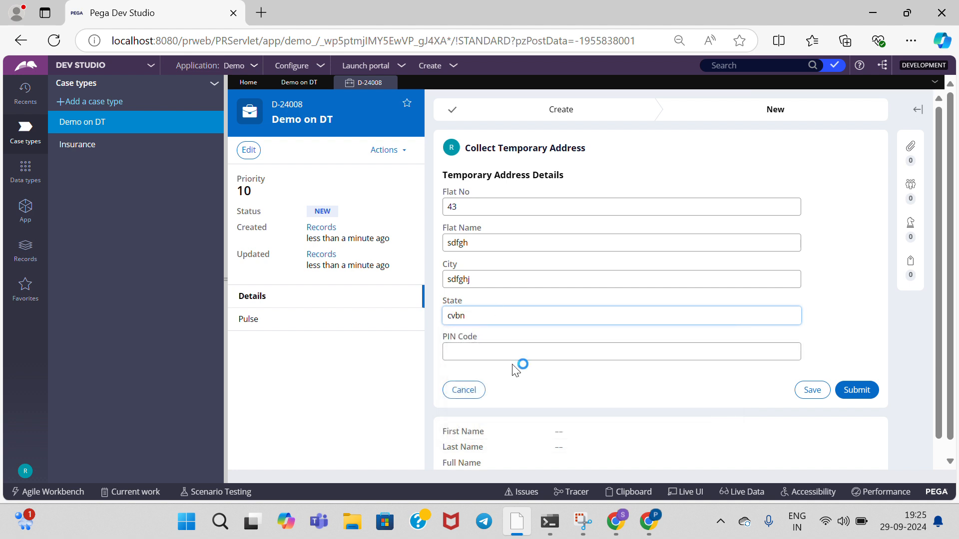
{"action": "left_click", "coordinate": [507, 352]}
{"action": "type", "text": "345678"}
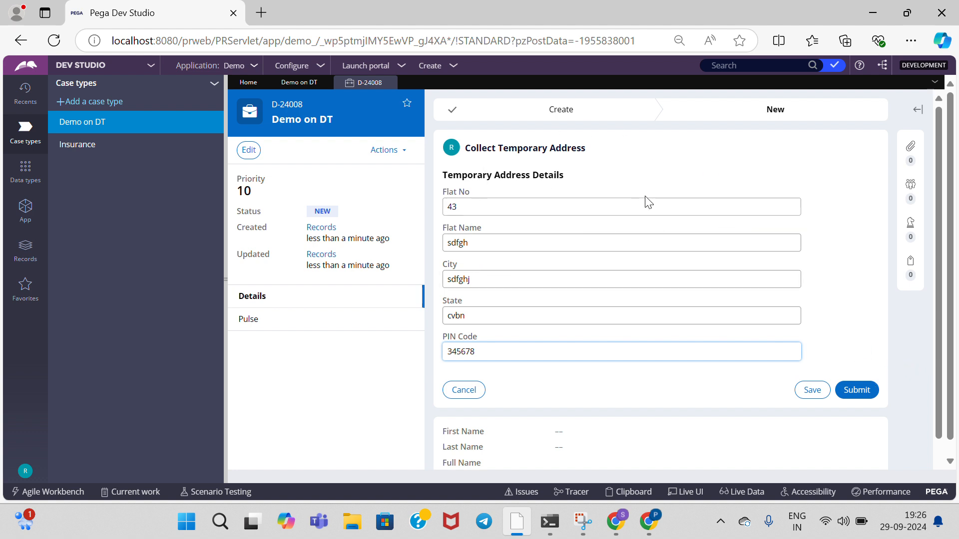
{"action": "left_click", "coordinate": [853, 393]}
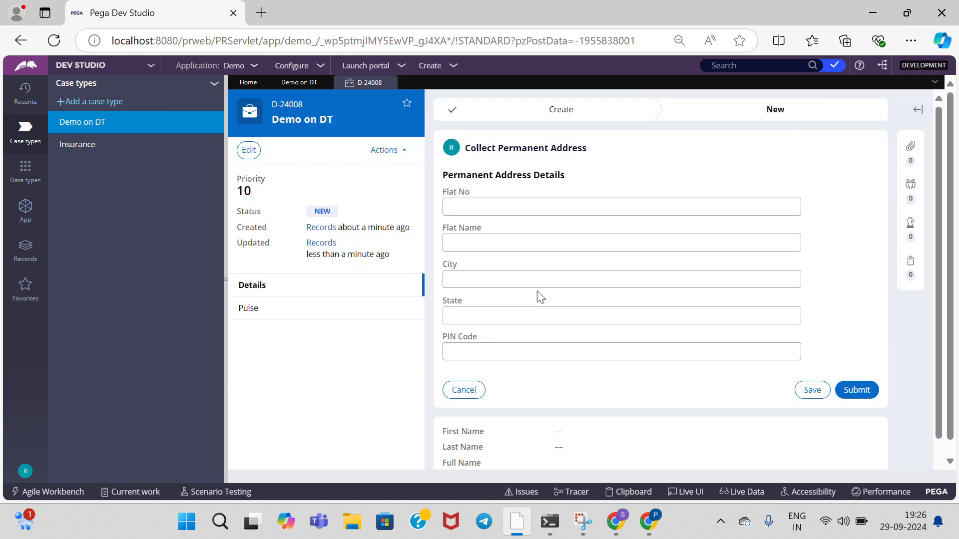
{"action": "left_click_drag", "start_coordinate": [444, 175], "coordinate": [582, 192]}
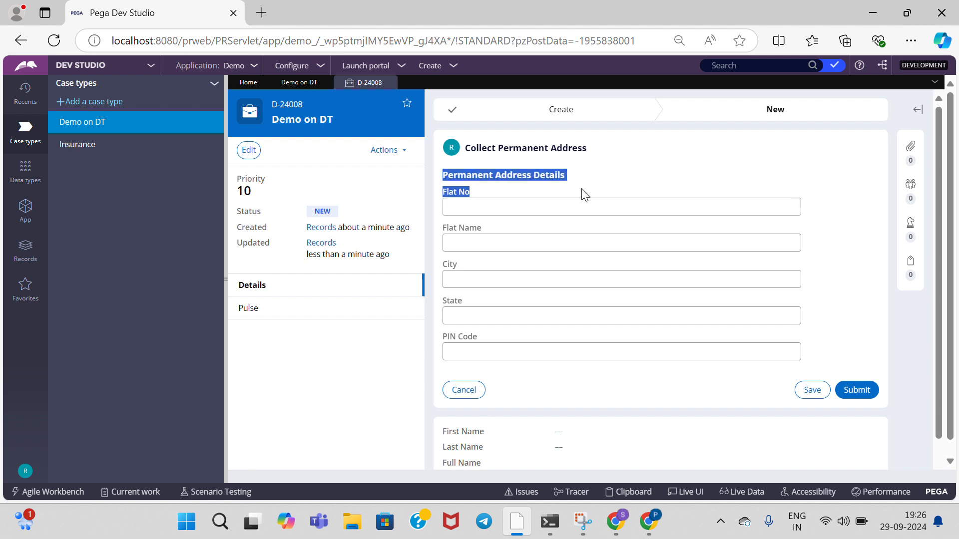
{"action": "left_click", "coordinate": [583, 191]}
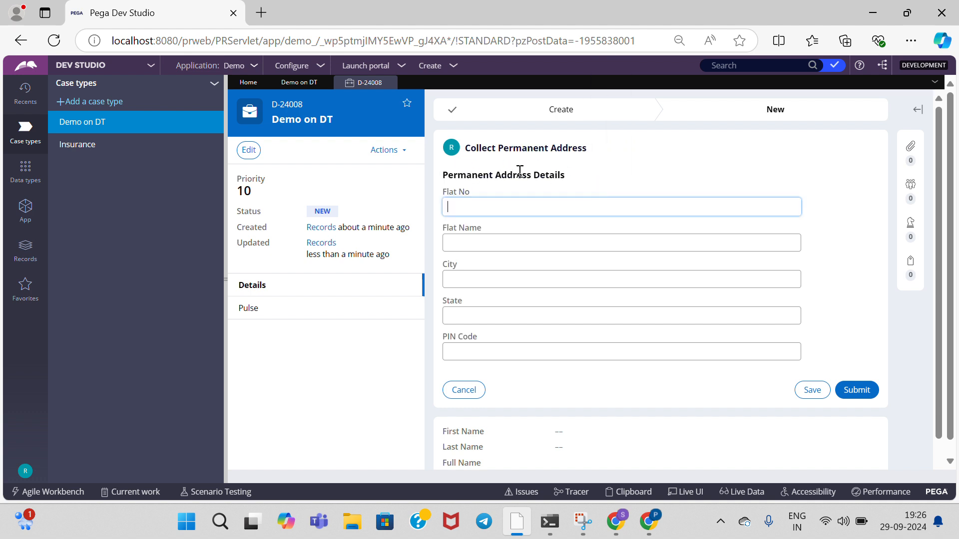
{"action": "left_click_drag", "start_coordinate": [441, 175], "coordinate": [605, 186]}
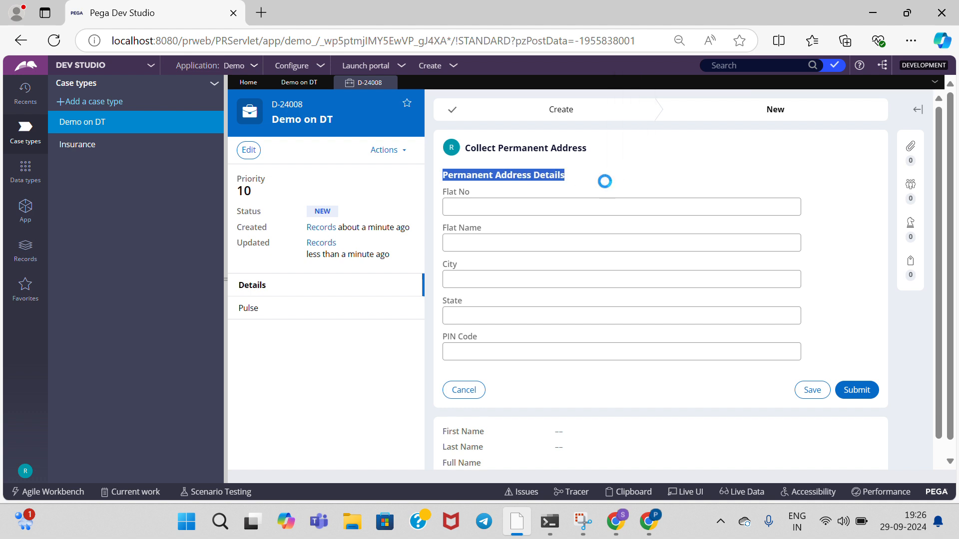
{"action": "left_click", "coordinate": [610, 186]}
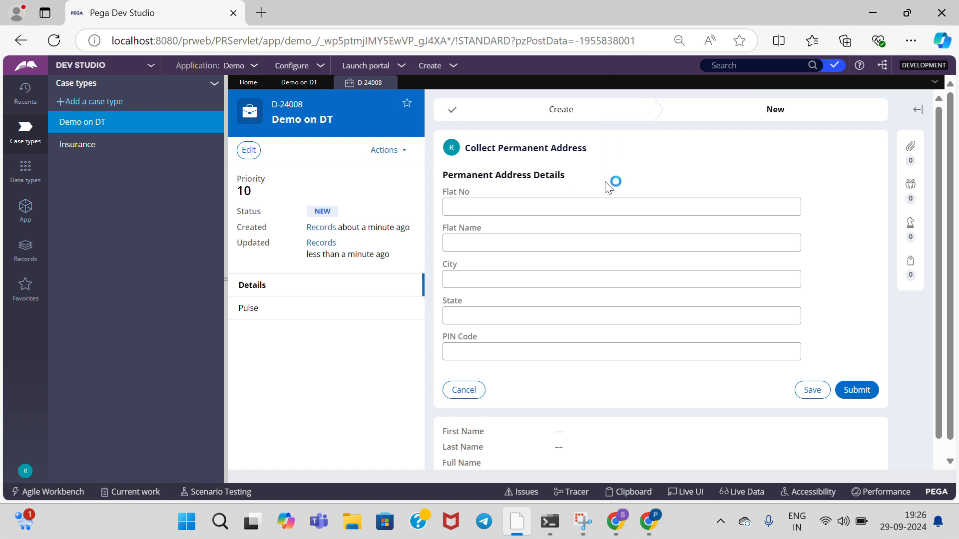
- Create and open a data transform labelled Copy DT in the DemoOnDT class, keeping the Clipboard data model format
{"action": "left_click", "coordinate": [30, 223]}
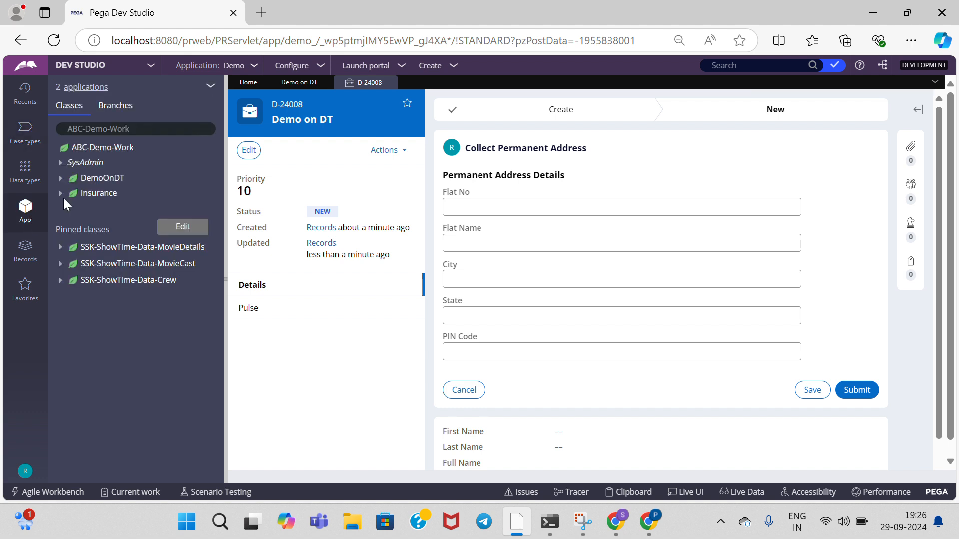
{"action": "left_click", "coordinate": [114, 184]}
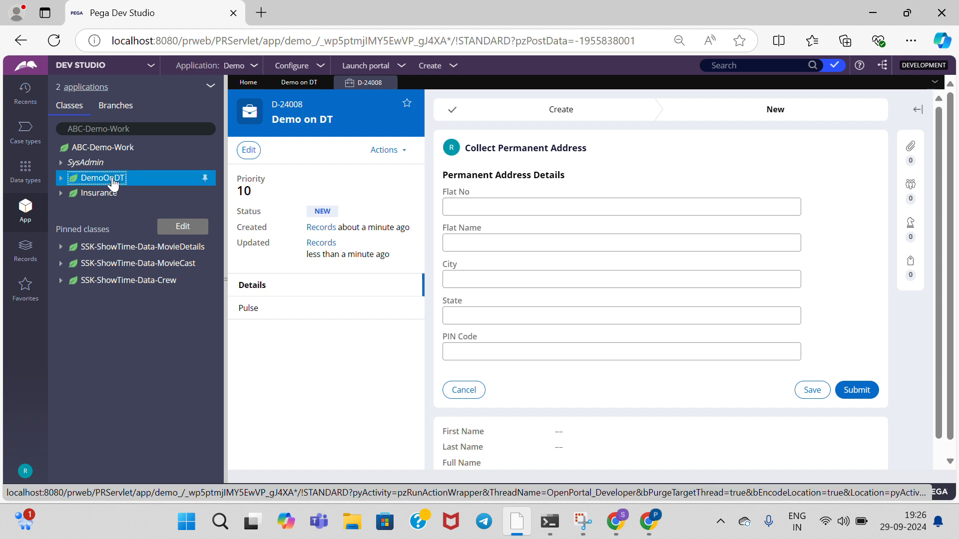
{"action": "right_click", "coordinate": [114, 183]}
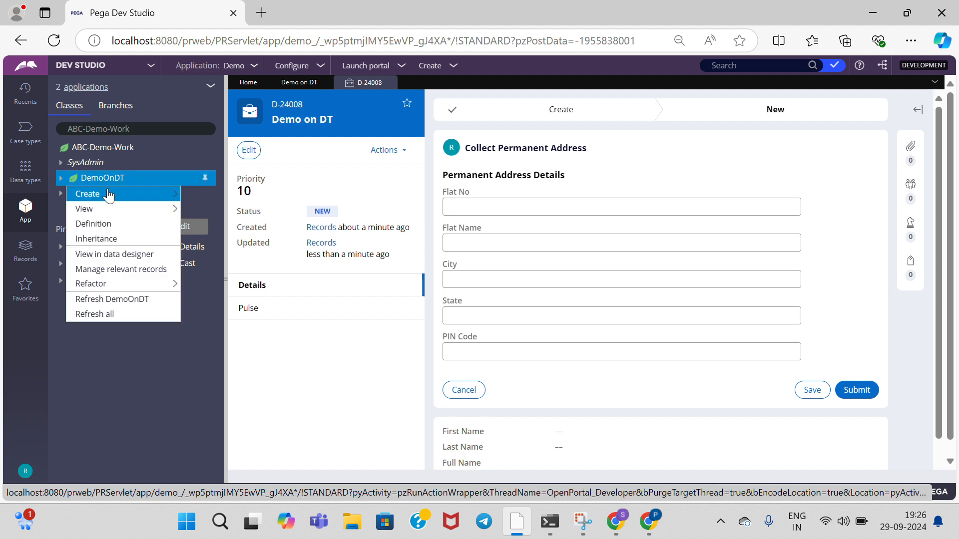
{"action": "mouse_move", "coordinate": [175, 193]}
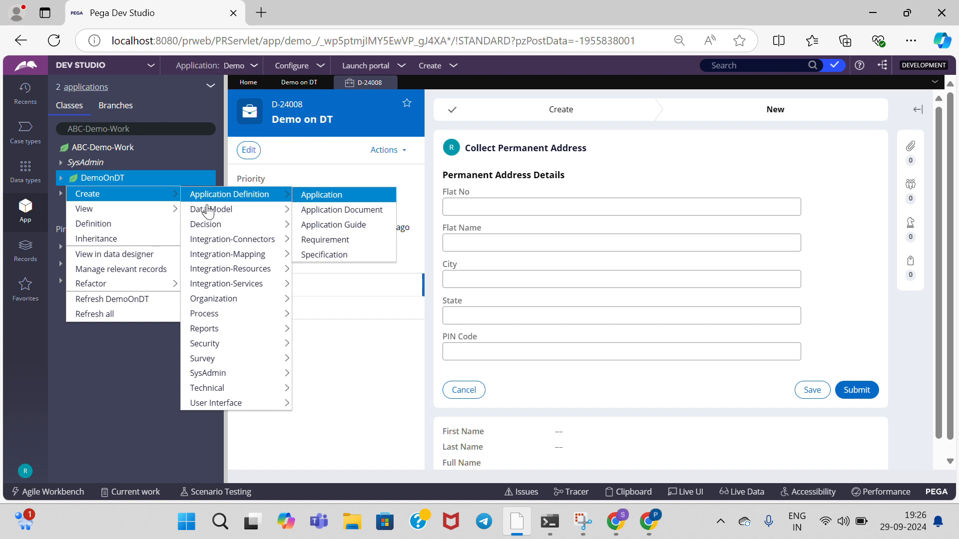
{"action": "mouse_move", "coordinate": [215, 209]}
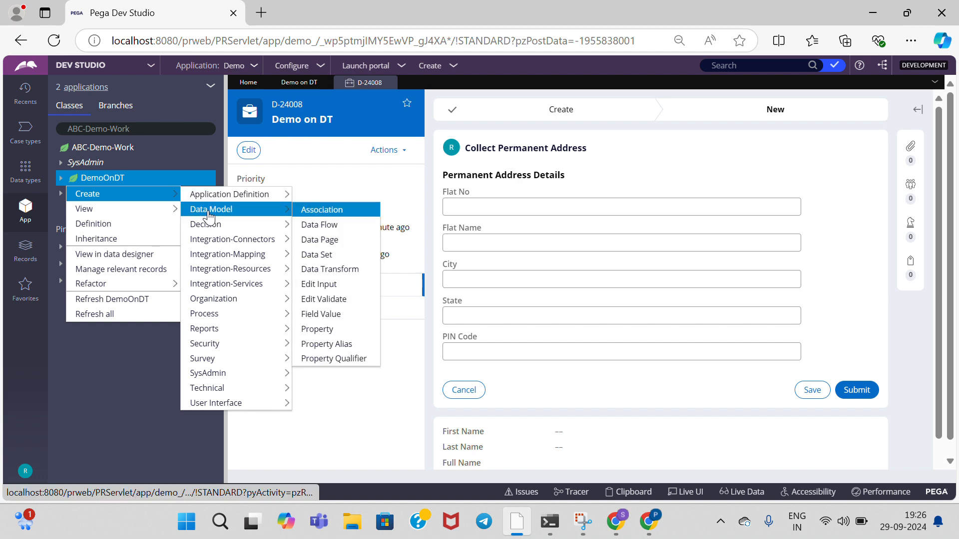
{"action": "left_click", "coordinate": [326, 269]}
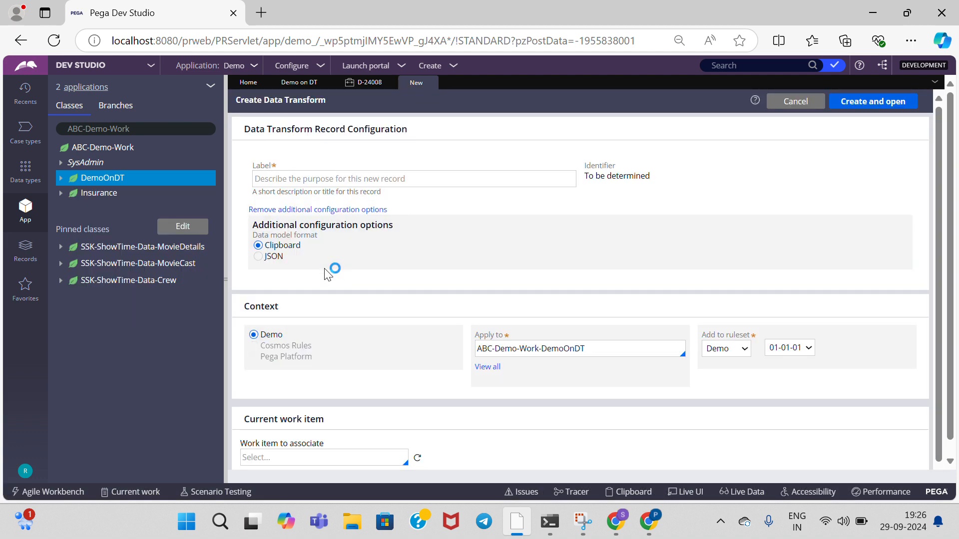
{"action": "left_click", "coordinate": [339, 180]}
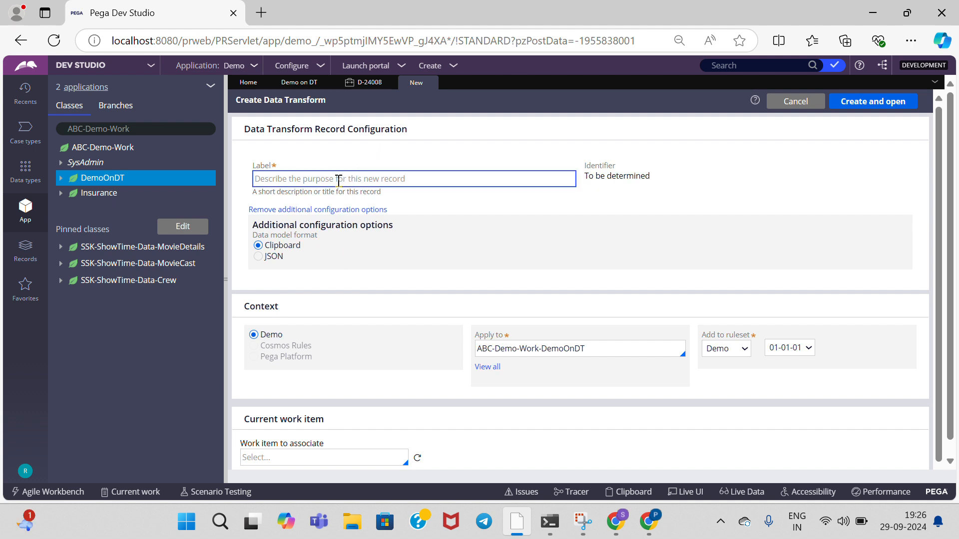
{"action": "type", "text": "Copt"}
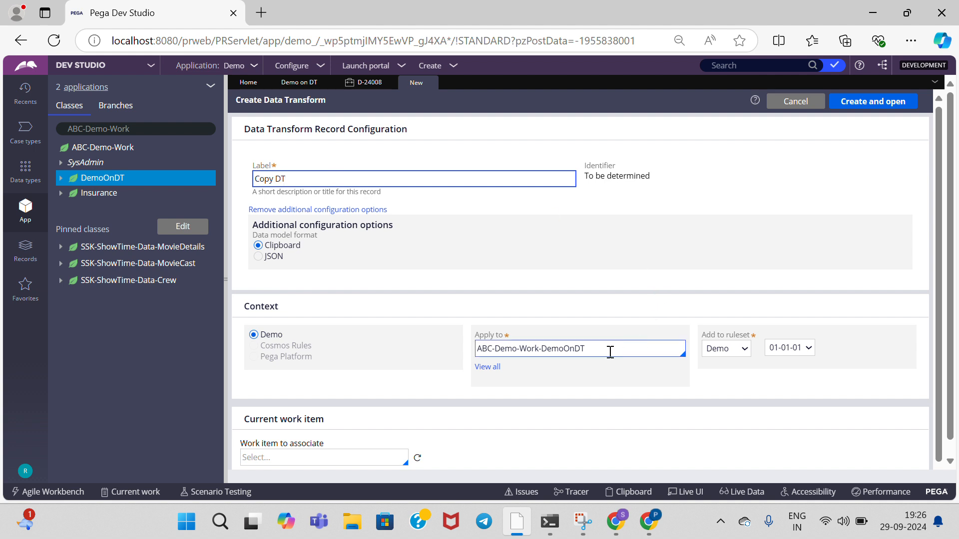
{"action": "left_click", "coordinate": [860, 105]}
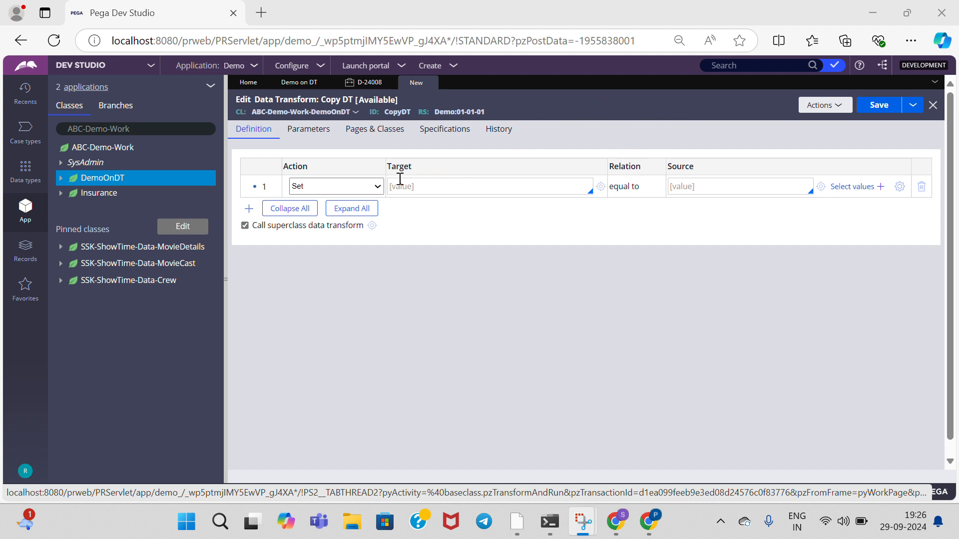
- Change the first row of the data transform to the Update Page action with the relation "with values from"
{"action": "left_click", "coordinate": [377, 186]}
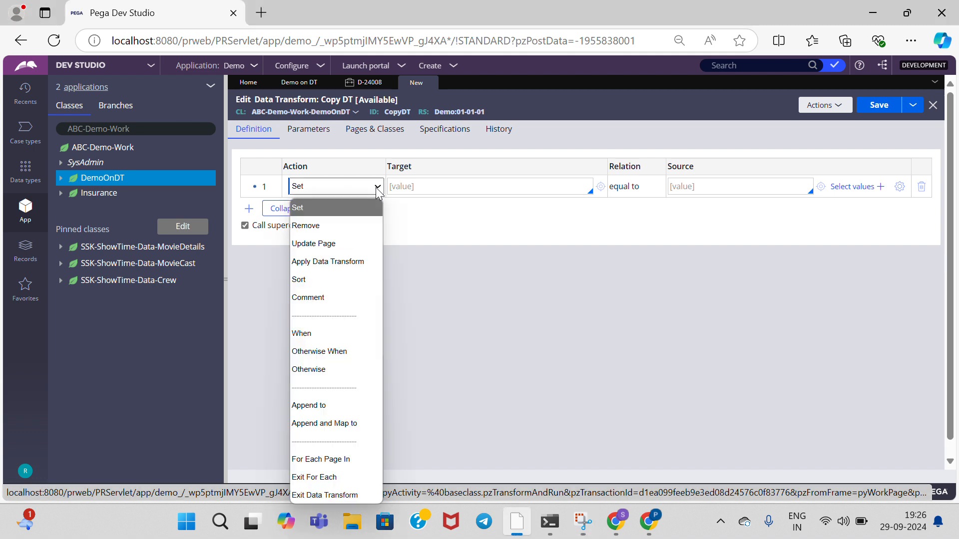
{"action": "left_click", "coordinate": [330, 245]}
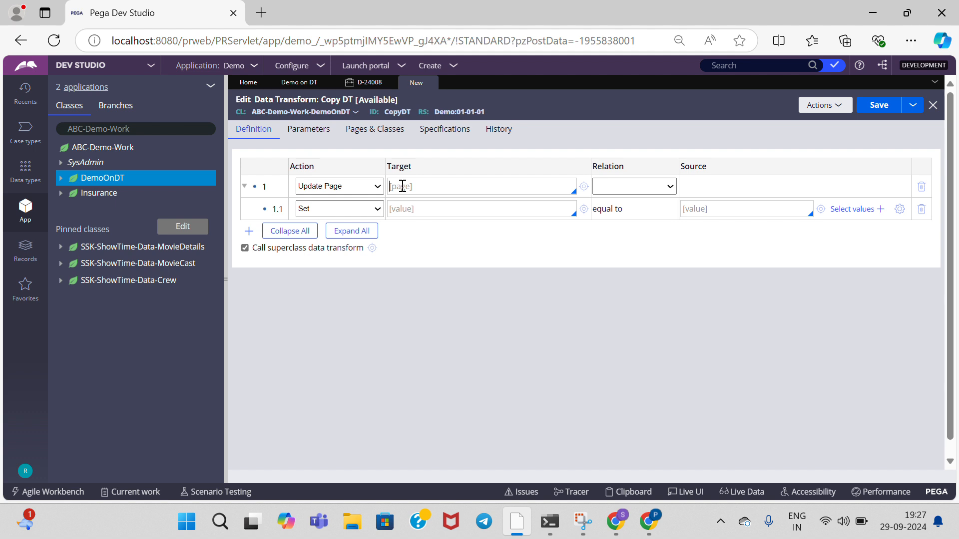
{"action": "left_click", "coordinate": [649, 187]}
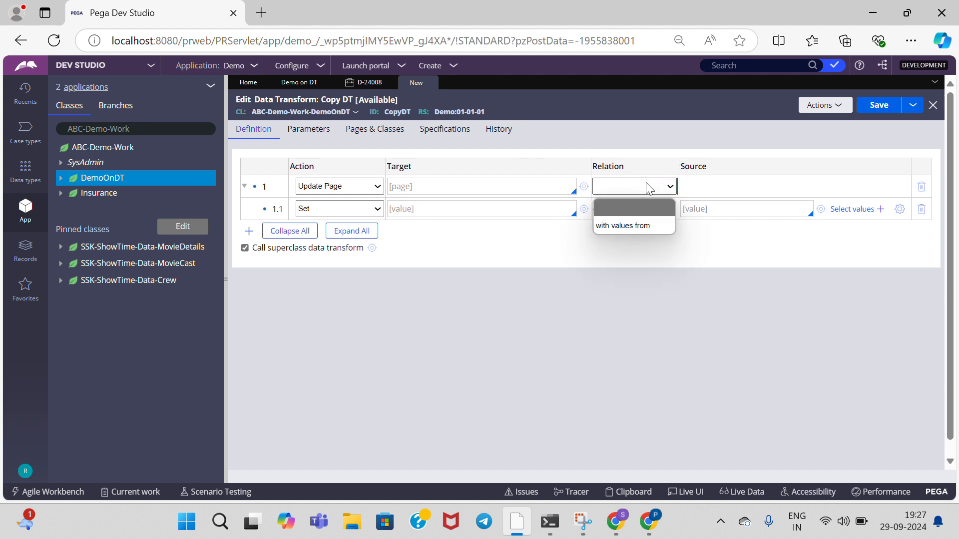
{"action": "left_click", "coordinate": [631, 224]}
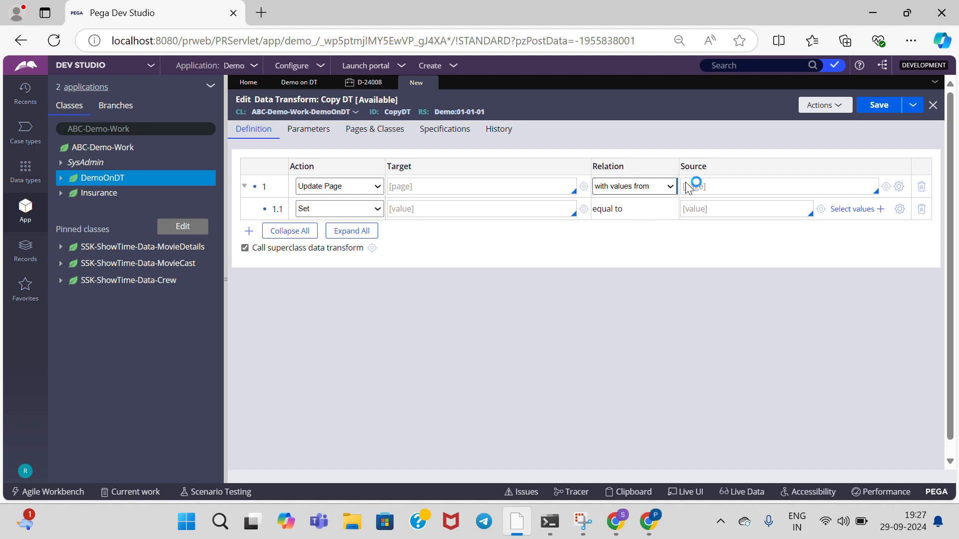
- Set the Update Page row's source to .TemporaryAddressDetails and its target to .PermanentAddressDetails
{"action": "left_click", "coordinate": [707, 187]}
{"action": "type", "text": ".p"}
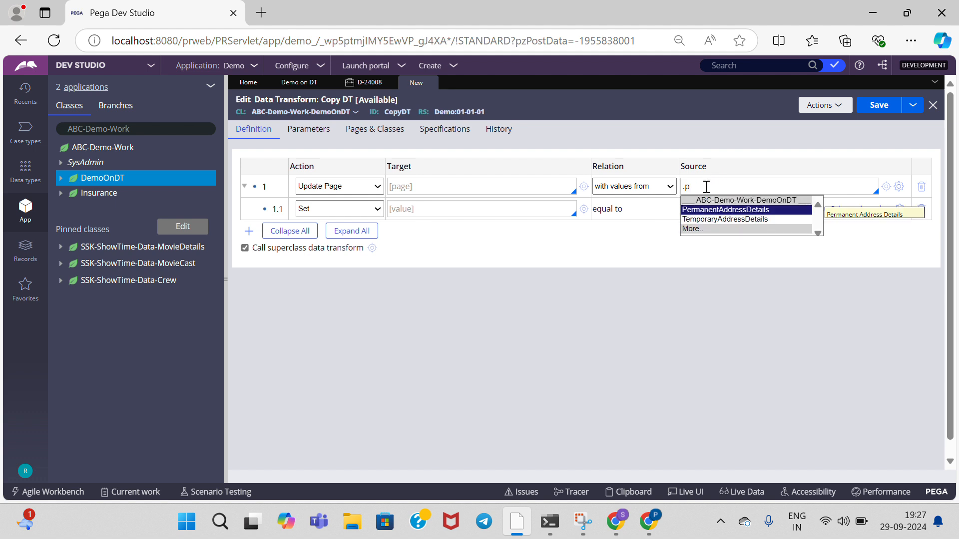
{"action": "key", "text": "BackSpace"}
{"action": "type", "text": "te"}
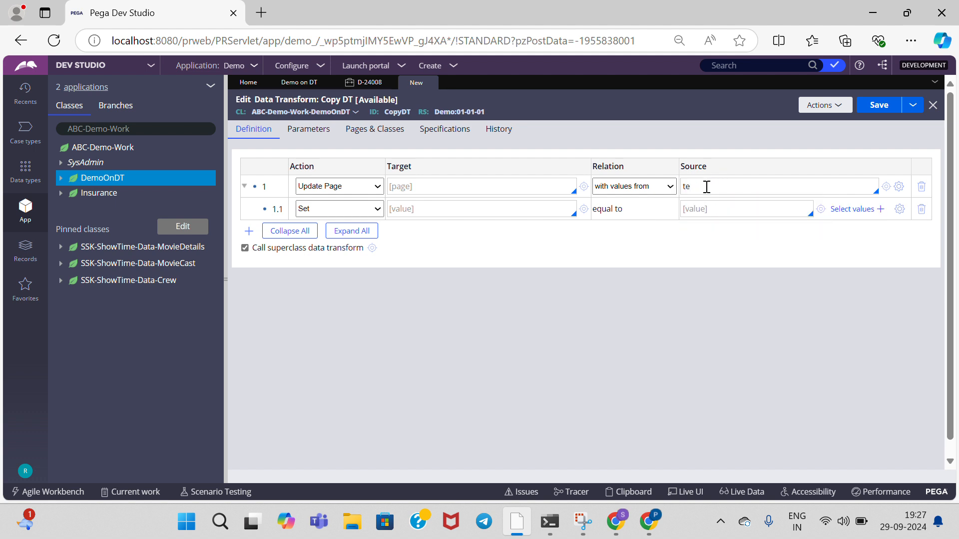
{"action": "key", "text": "BackSpace"}
{"action": "key", "text": "BackSpace"}
{"action": "type", "text": ".te"}
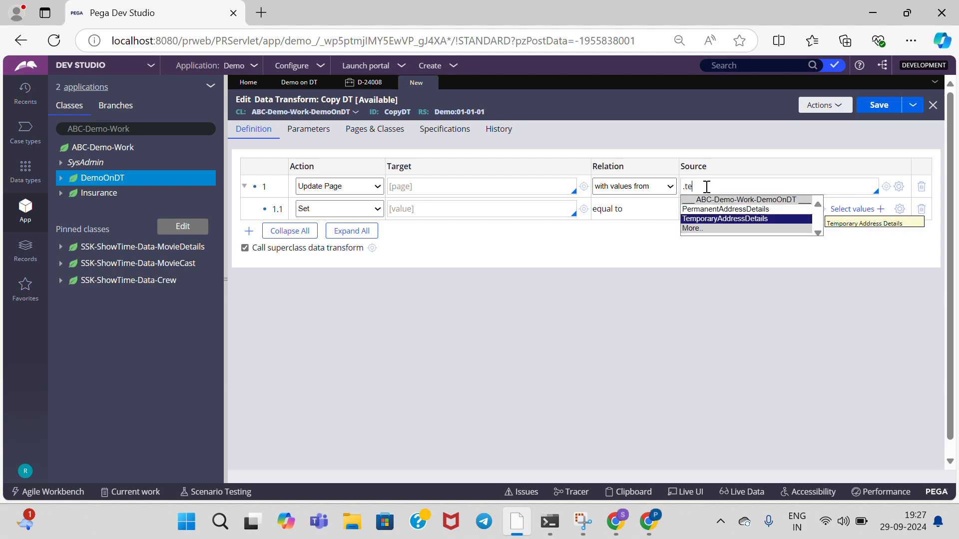
{"action": "type", "text": "mp"}
{"action": "key", "text": "Return"}
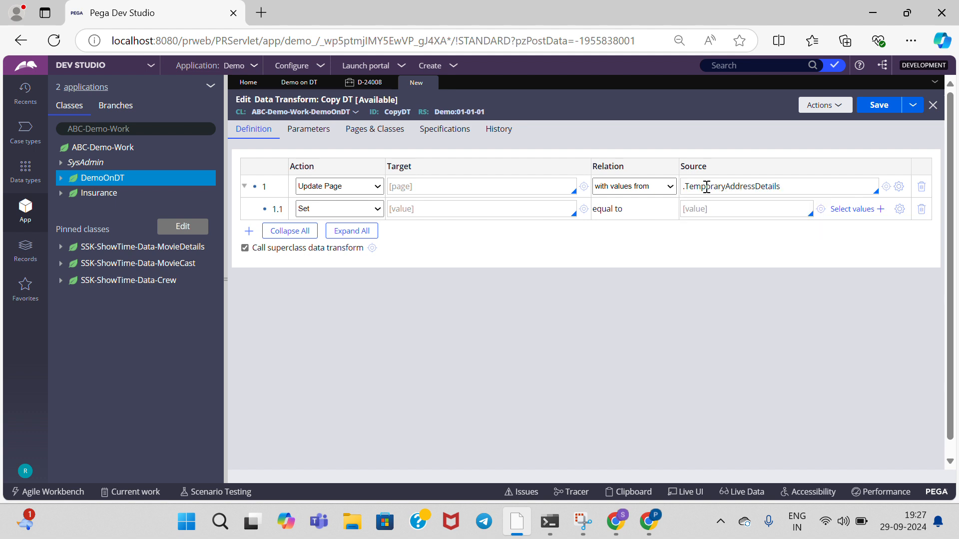
{"action": "left_click", "coordinate": [497, 189]}
{"action": "type", "text": ".per"}
{"action": "key", "text": "Return"}
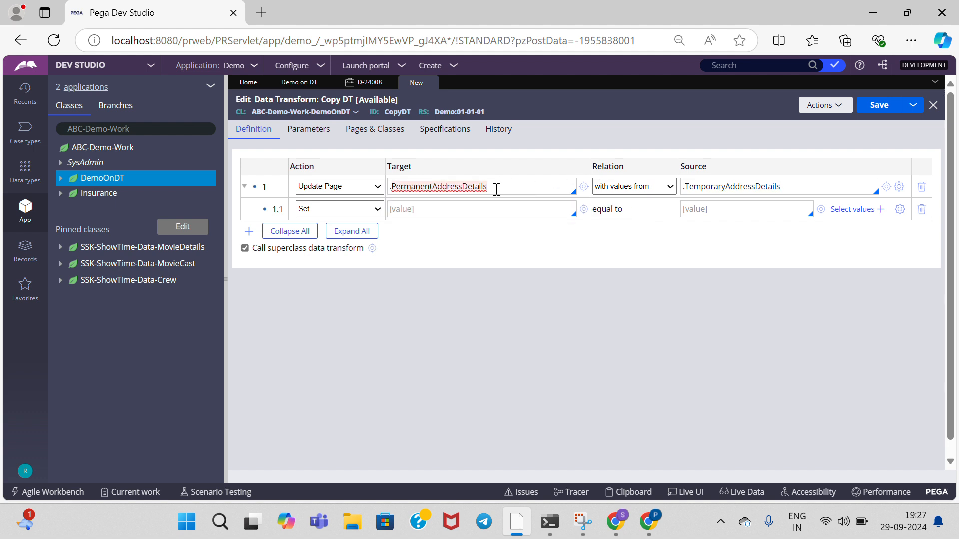
- Set the target .FlatName equal to the source .FlatName in the nested row 1.1
{"action": "left_click", "coordinate": [419, 211]}
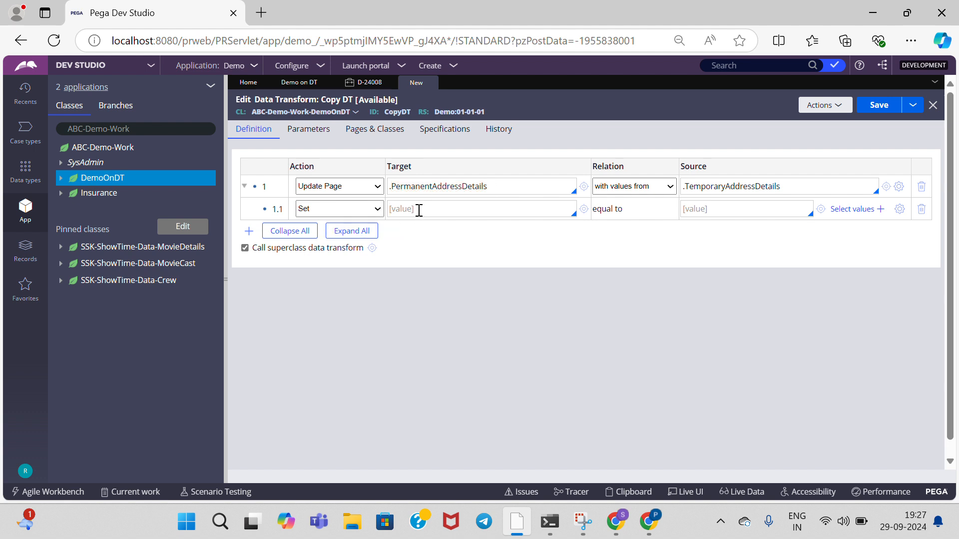
{"action": "type", "text": ".fla"}
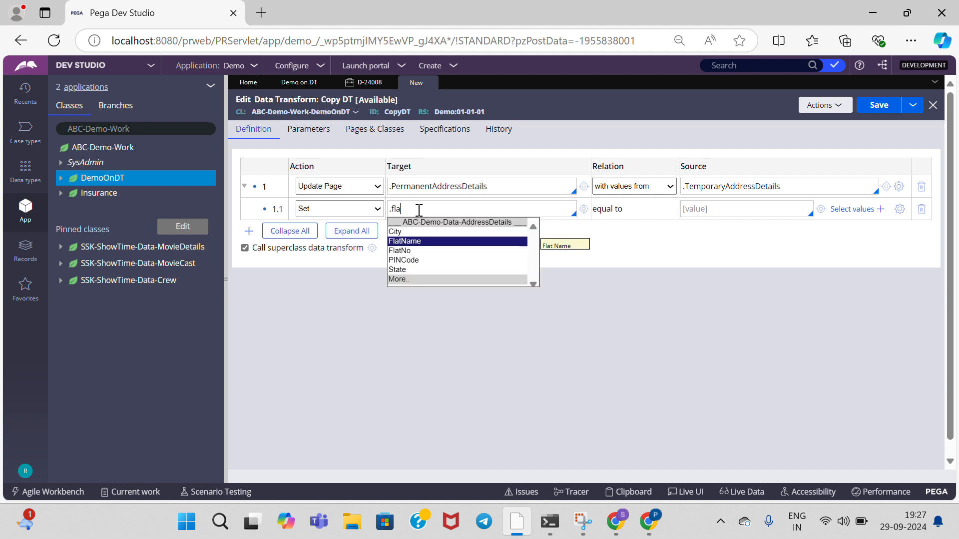
{"action": "type", "text": "t"}
{"action": "key", "text": "Return"}
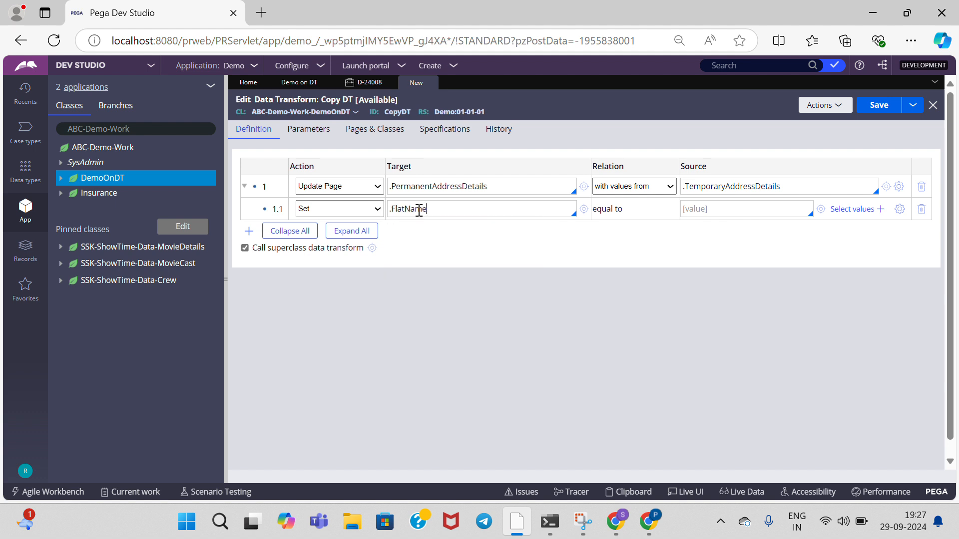
{"action": "left_click", "coordinate": [701, 214]}
{"action": "type", "text": ".flat"}
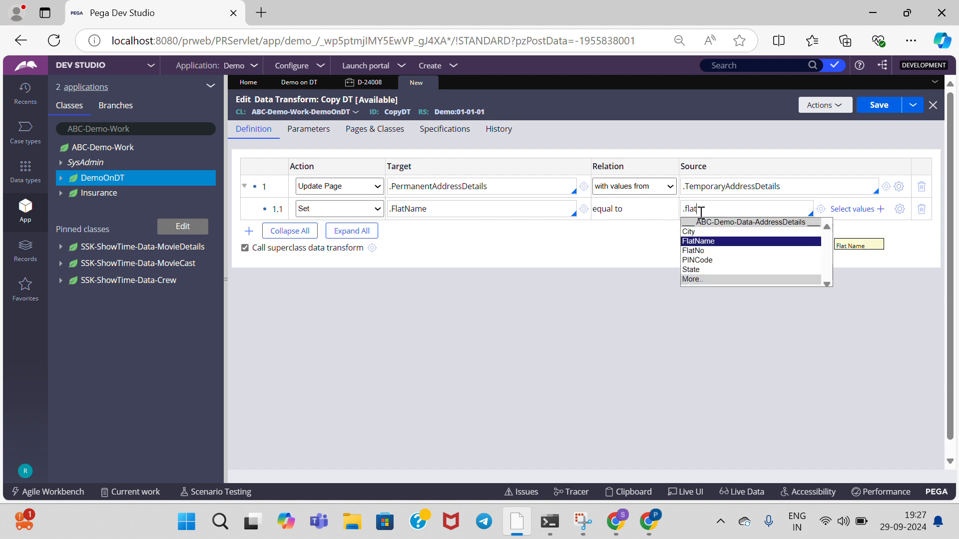
{"action": "key", "text": "Return"}
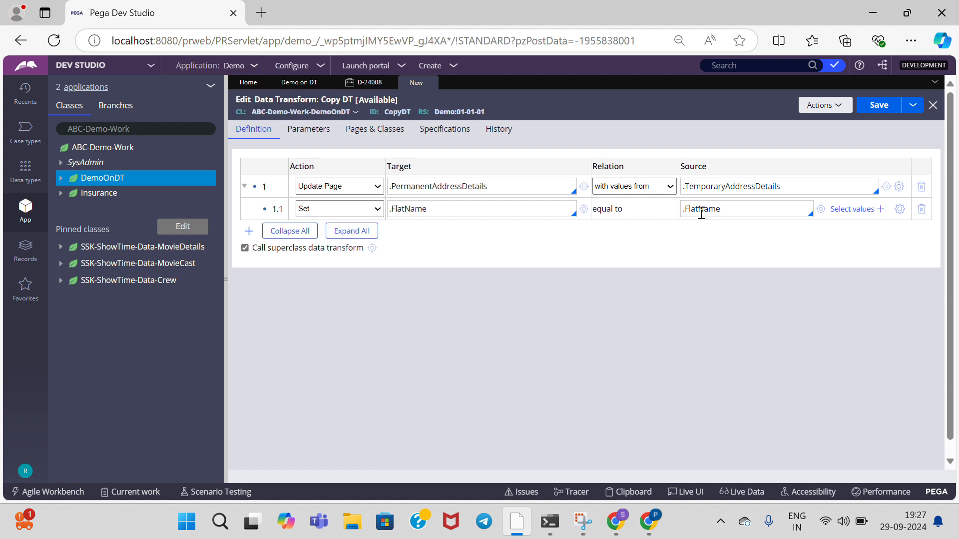
- Add nested row 1.2 that sets the target .FlatNo equal to the source .FlatNo
{"action": "left_click", "coordinate": [249, 232]}
{"action": "left_click", "coordinate": [435, 232]}
{"action": "type", "text": "."}
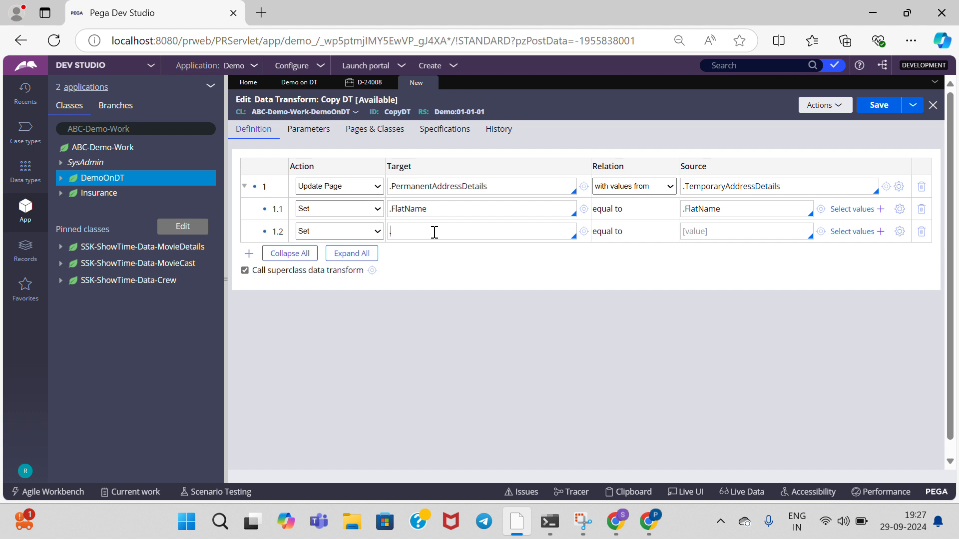
{"action": "type", "text": "flat"}
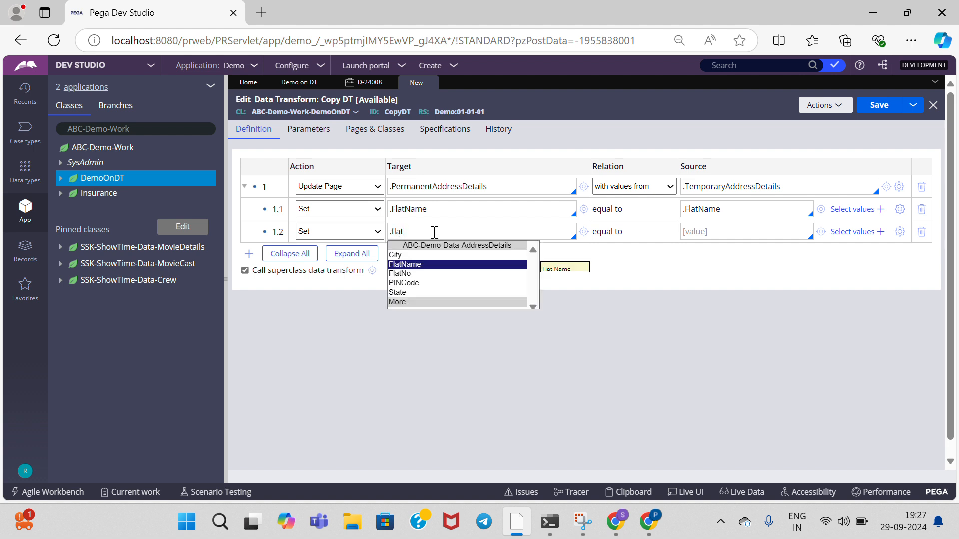
{"action": "key", "text": "Down"}
{"action": "type", "text": "t"}
{"action": "key", "text": "Return"}
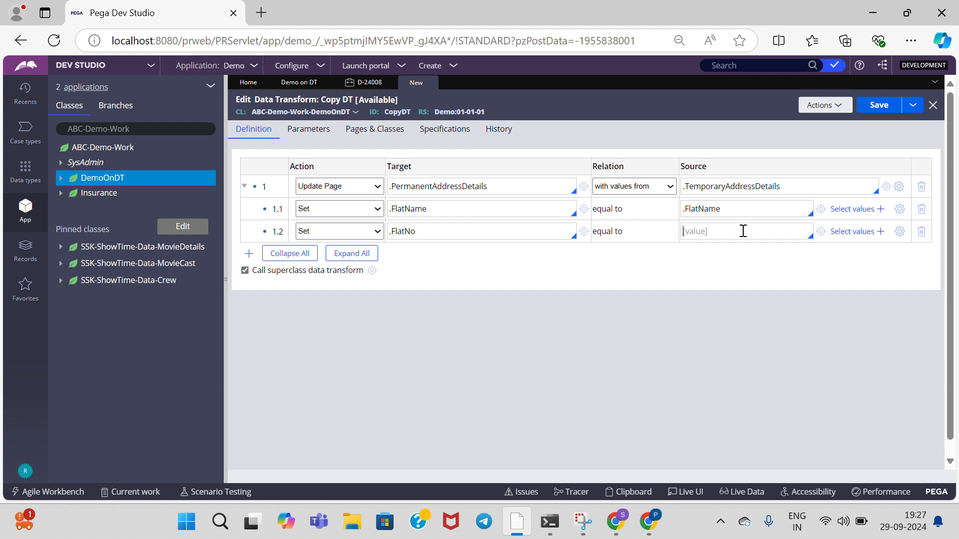
{"action": "type", "text": ".flat"}
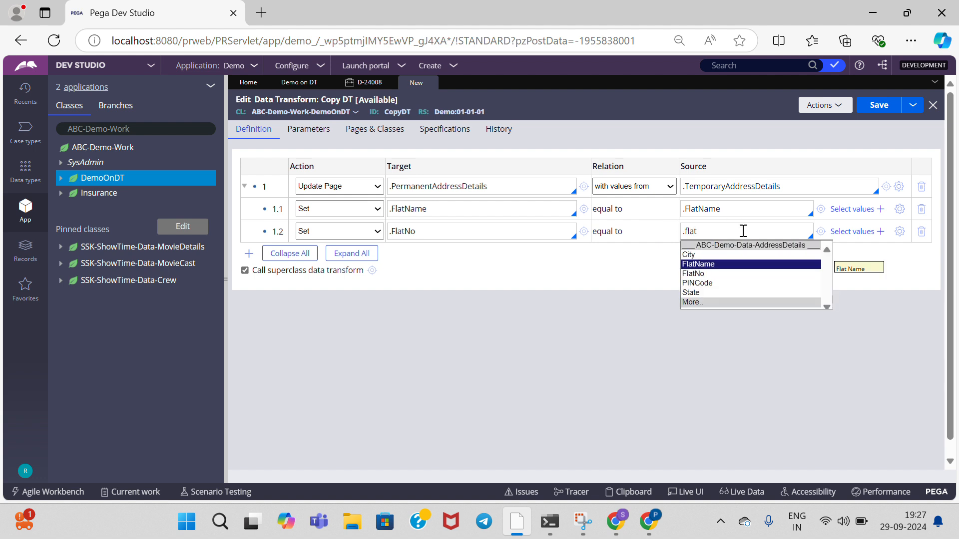
{"action": "key", "text": "Down"}
{"action": "key", "text": "Return"}
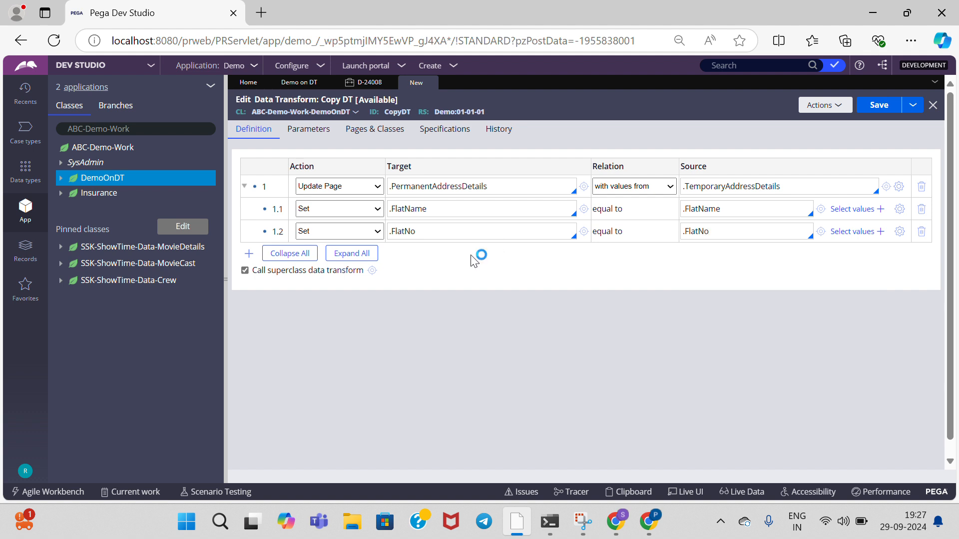
- Add nested row 1.3 that sets the target .City equal to the source .City
{"action": "left_click", "coordinate": [248, 255]}
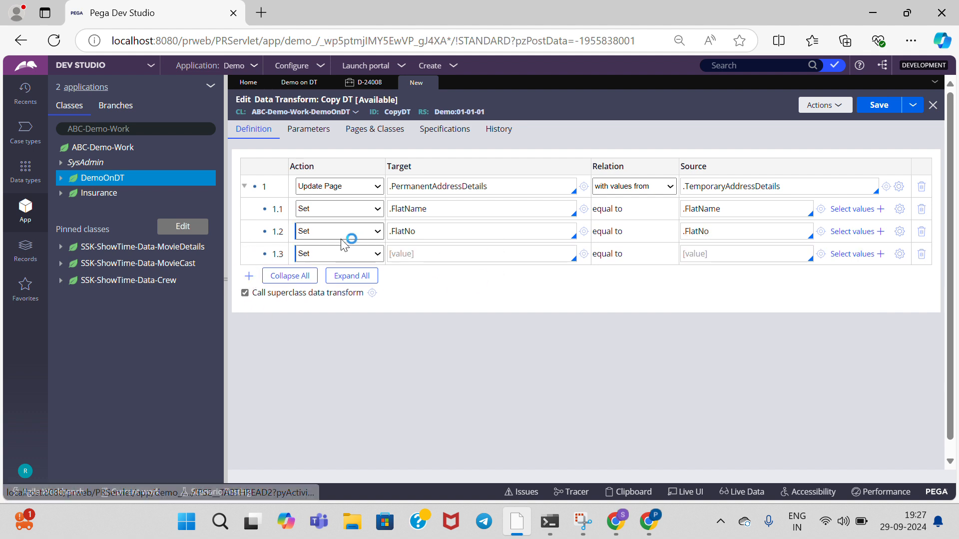
{"action": "type", "text": "."}
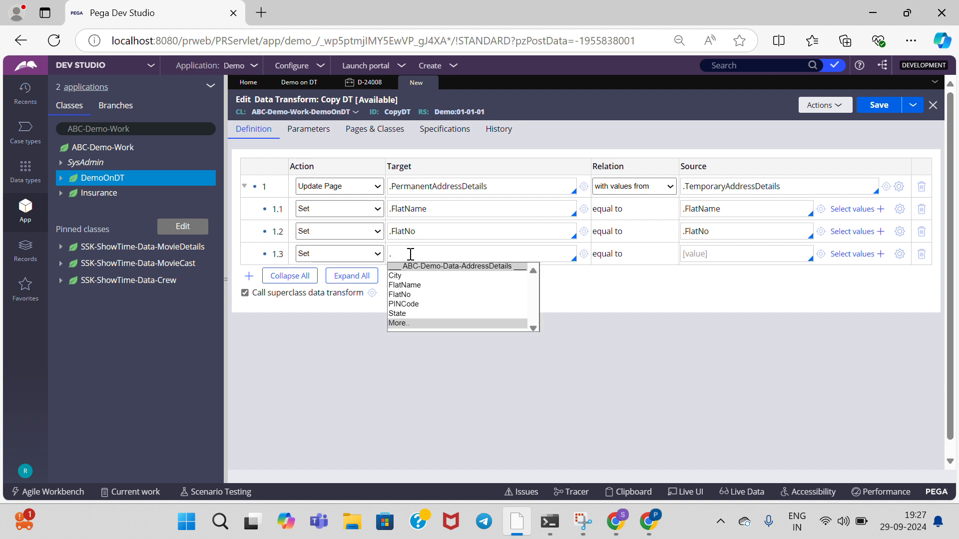
{"action": "key", "text": "Down"}
{"action": "key", "text": "Return"}
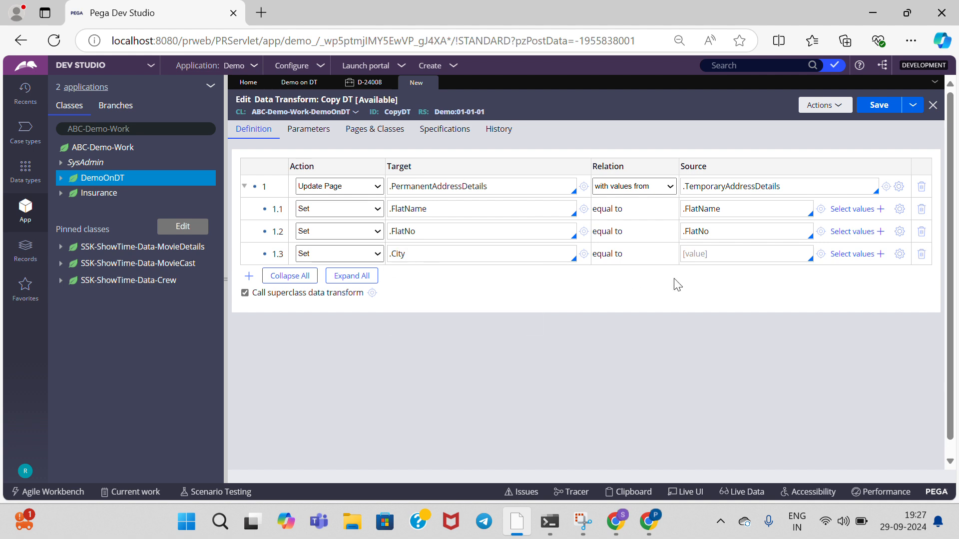
{"action": "left_click", "coordinate": [727, 254]}
{"action": "type", "text": ".city"}
{"action": "key", "text": "Return"}
- Add nested row 1.4 that sets the target .State equal to the source .State
{"action": "left_click", "coordinate": [248, 276]}
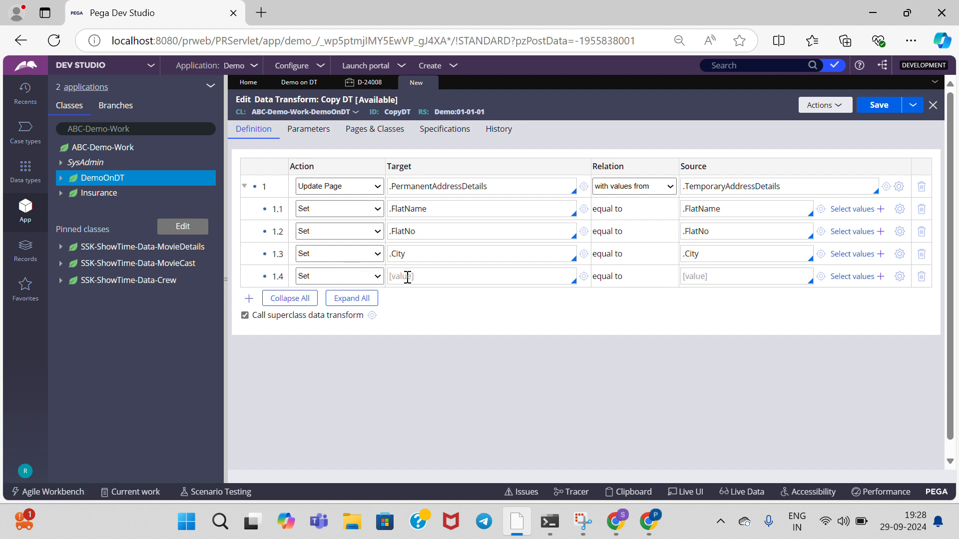
{"action": "left_click", "coordinate": [408, 277]}
{"action": "type", "text": "."}
{"action": "key", "text": "Down"}
{"action": "key", "text": "Down"}
{"action": "key", "text": "Down"}
{"action": "key", "text": "Down"}
{"action": "key", "text": "Down"}
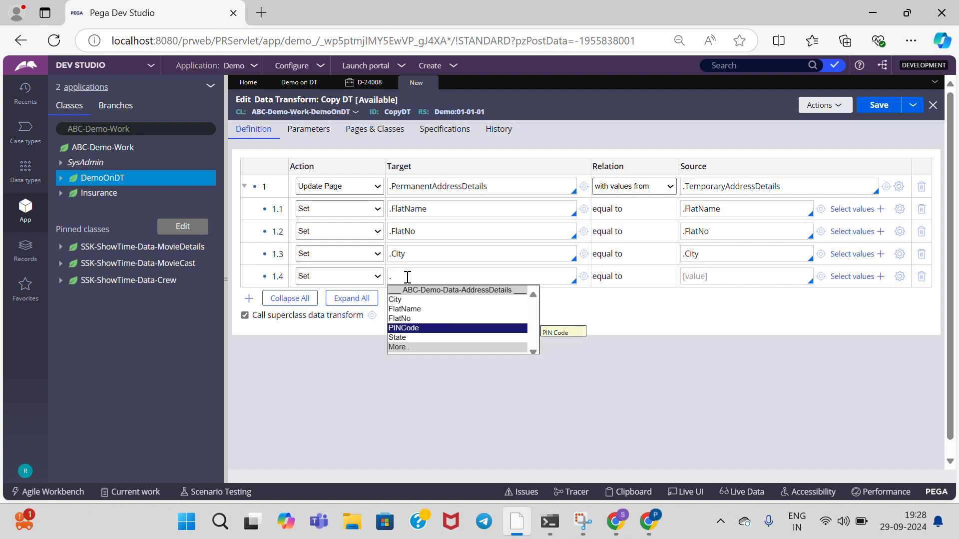
{"action": "key", "text": "Return"}
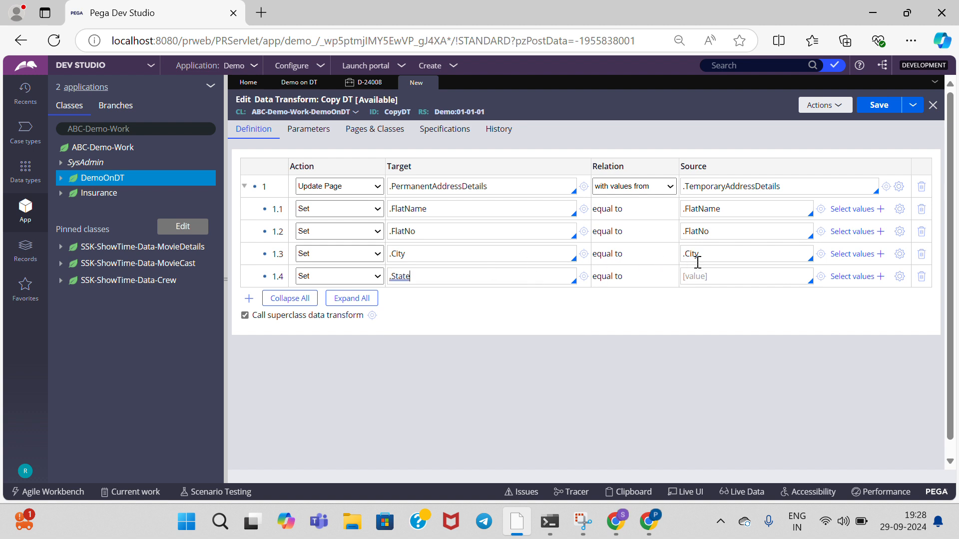
{"action": "left_click", "coordinate": [699, 276]}
{"action": "type", "text": ".st"}
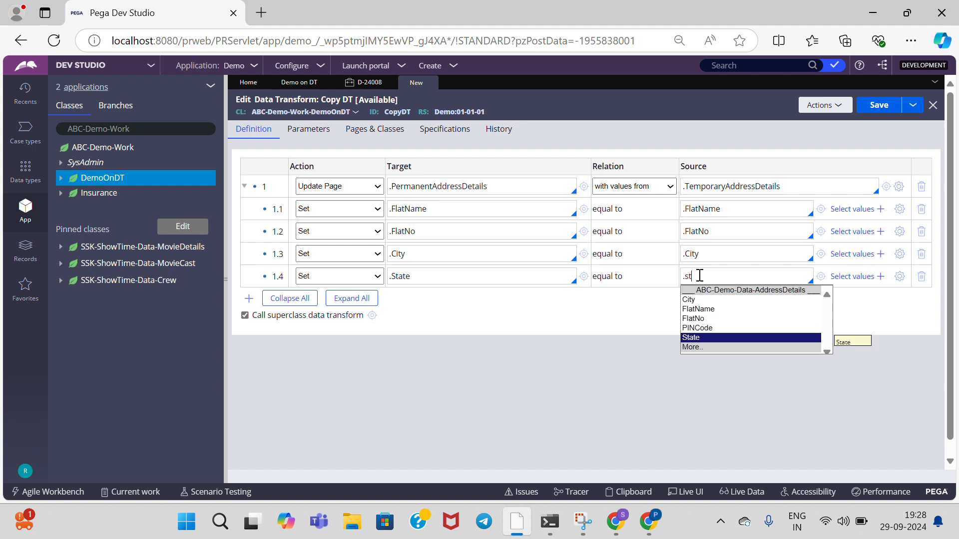
{"action": "key", "text": "Return"}
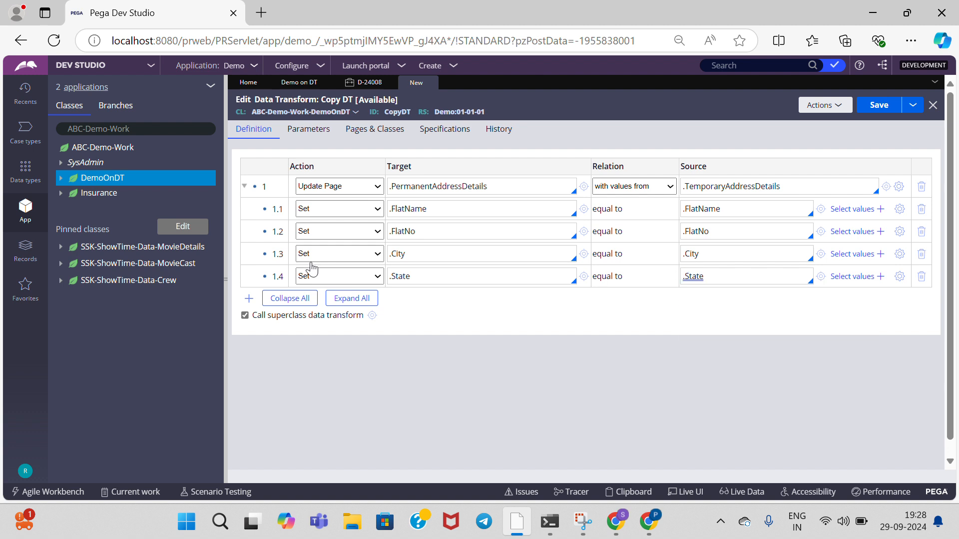
- Add nested row 1.5 setting the target .PINCode equal to the source .PINCode, and save the data transform
{"action": "left_click", "coordinate": [248, 298]}
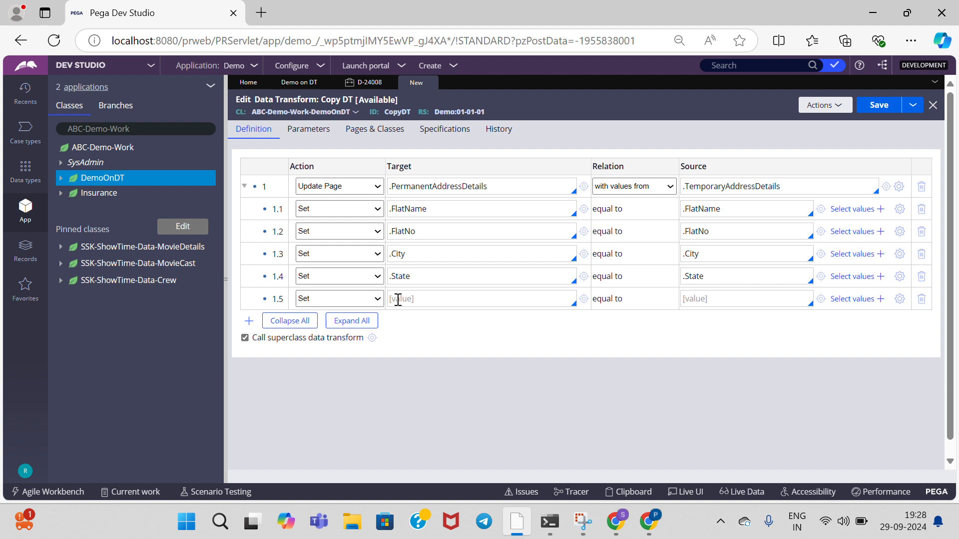
{"action": "left_click", "coordinate": [398, 299]}
{"action": "type", "text": ".pin"}
{"action": "key", "text": "Return"}
{"action": "left_click", "coordinate": [760, 296]}
{"action": "type", "text": ".pi"}
{"action": "key", "text": "Return"}
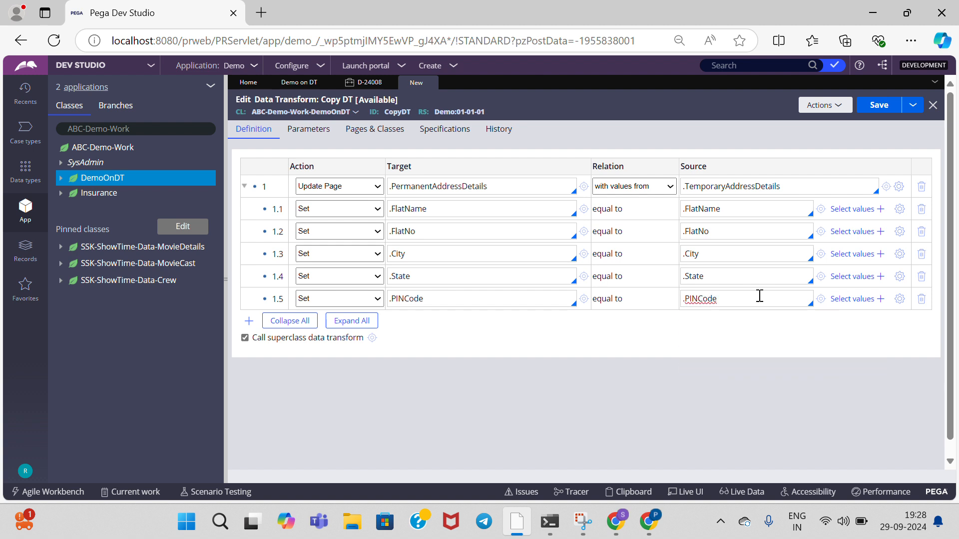
{"action": "left_click", "coordinate": [883, 107]}
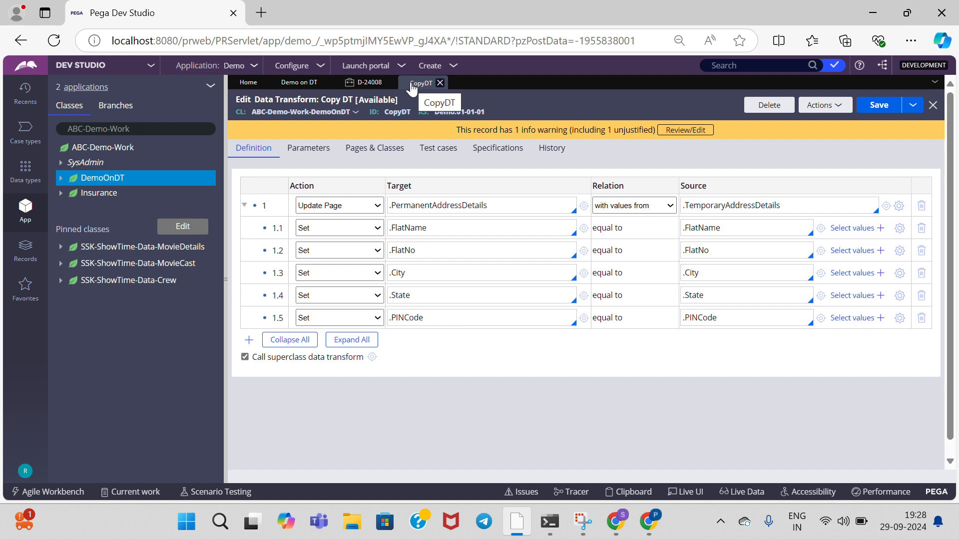
- Open the flow of the New process from the Demo on DT case type's life cycle
{"action": "left_click", "coordinate": [297, 83]}
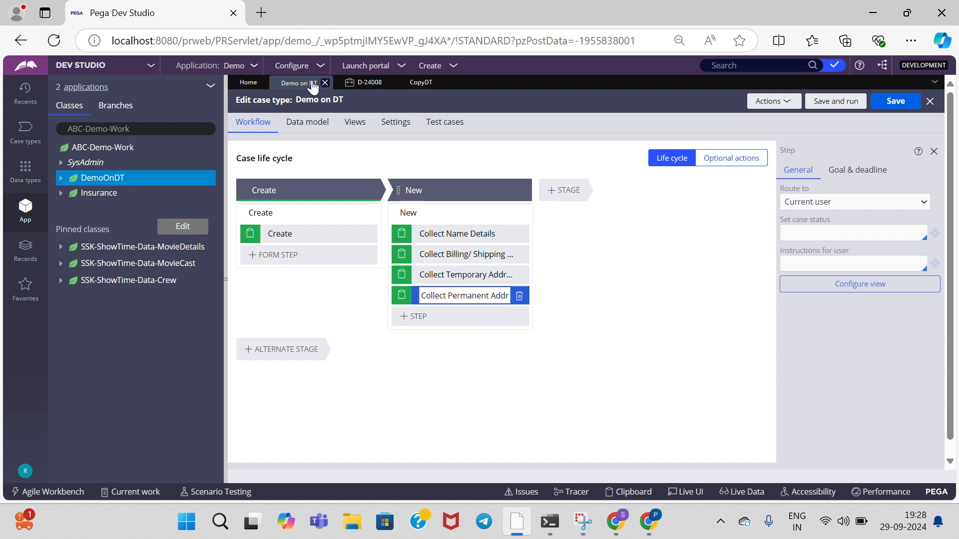
{"action": "left_click", "coordinate": [456, 211]}
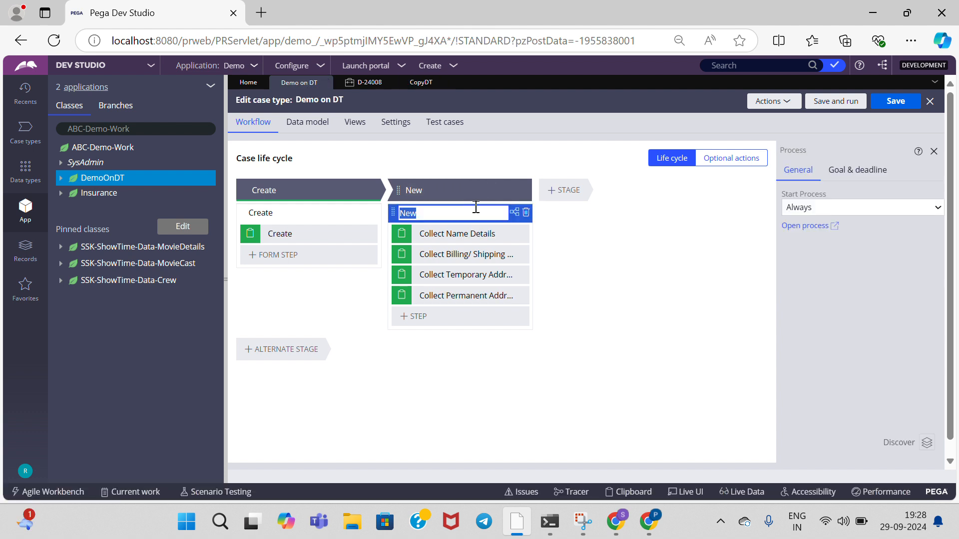
{"action": "left_click", "coordinate": [806, 225]}
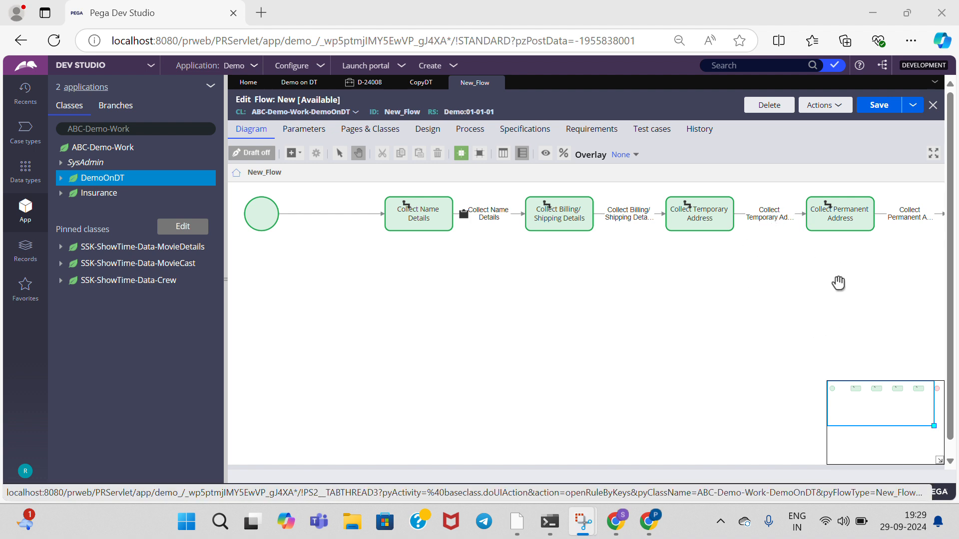
- Apply the CopyDT data transform on the Collect Temporary Address connector and save the flow
{"action": "double_click", "coordinate": [768, 218]}
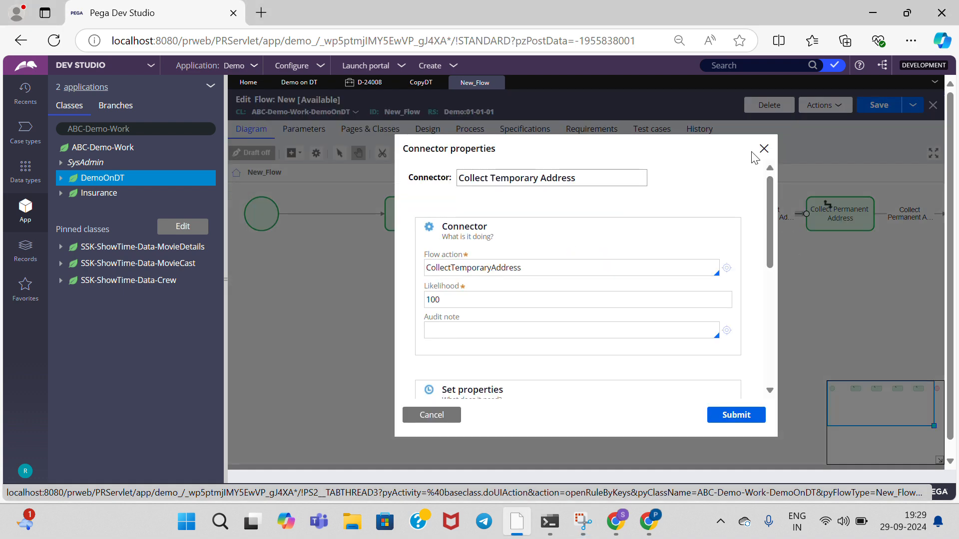
{"action": "left_click", "coordinate": [763, 149]}
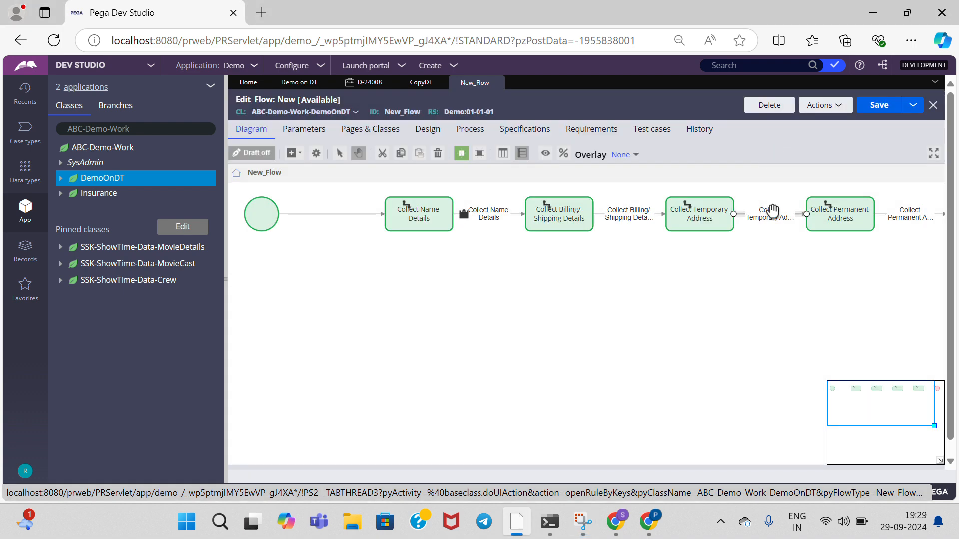
{"action": "double_click", "coordinate": [769, 220]}
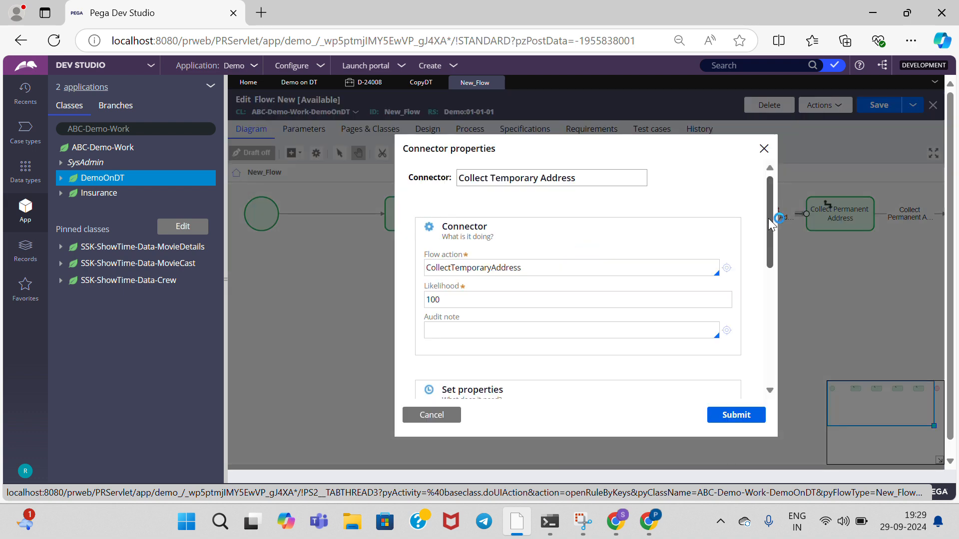
{"action": "scroll", "coordinate": [609, 235], "scroll_direction": "down", "scroll_amount": 4}
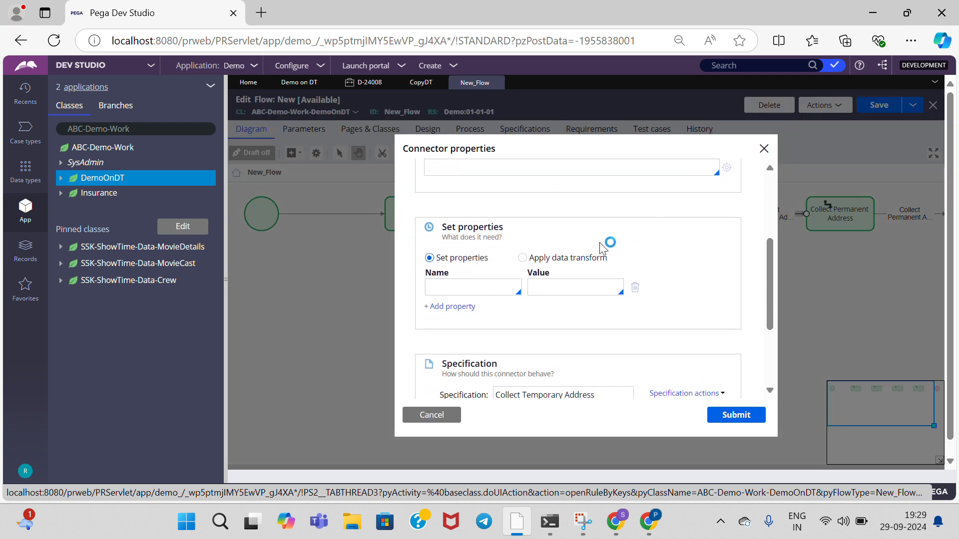
{"action": "left_click", "coordinate": [523, 259]}
{"action": "left_click", "coordinate": [536, 279]}
{"action": "key", "text": "Down"}
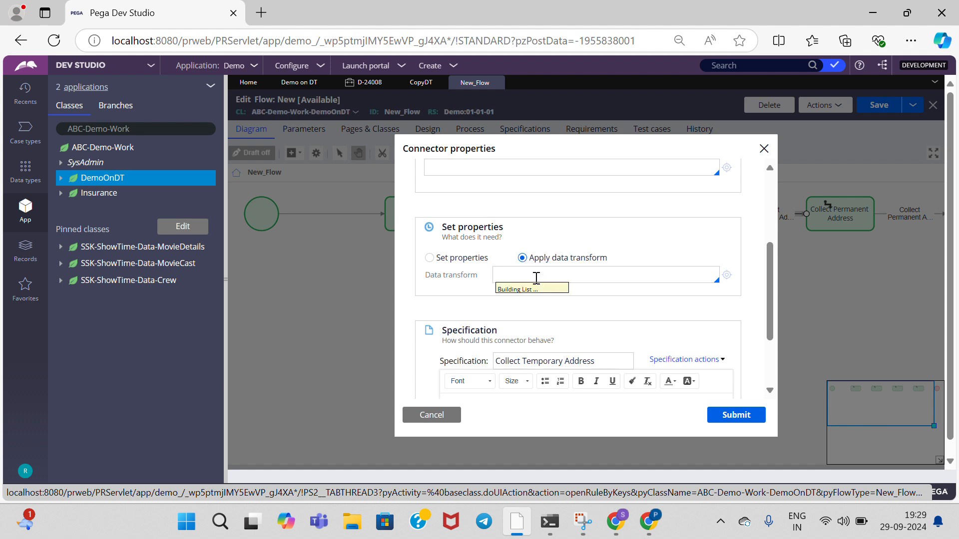
{"action": "key", "text": "Down"}
{"action": "key", "text": "Return"}
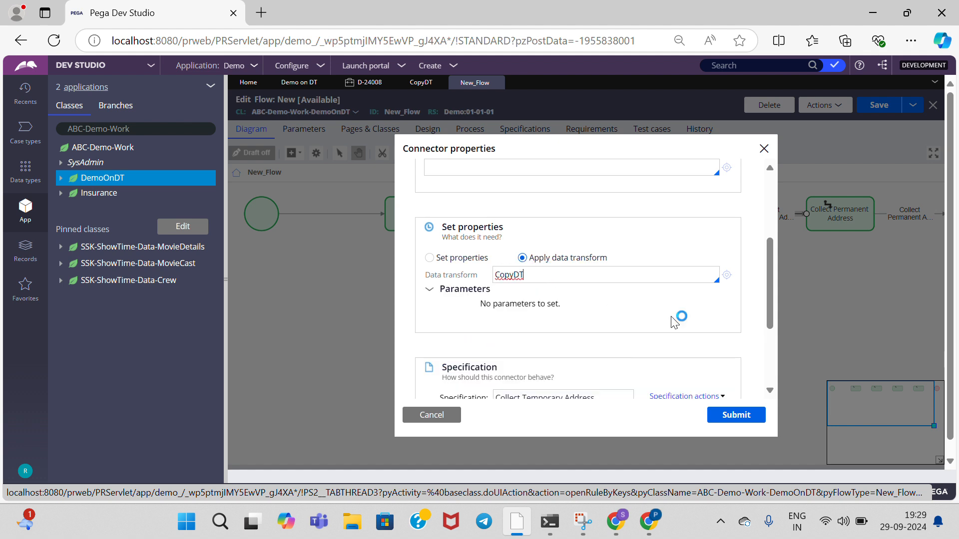
{"action": "left_click", "coordinate": [727, 419]}
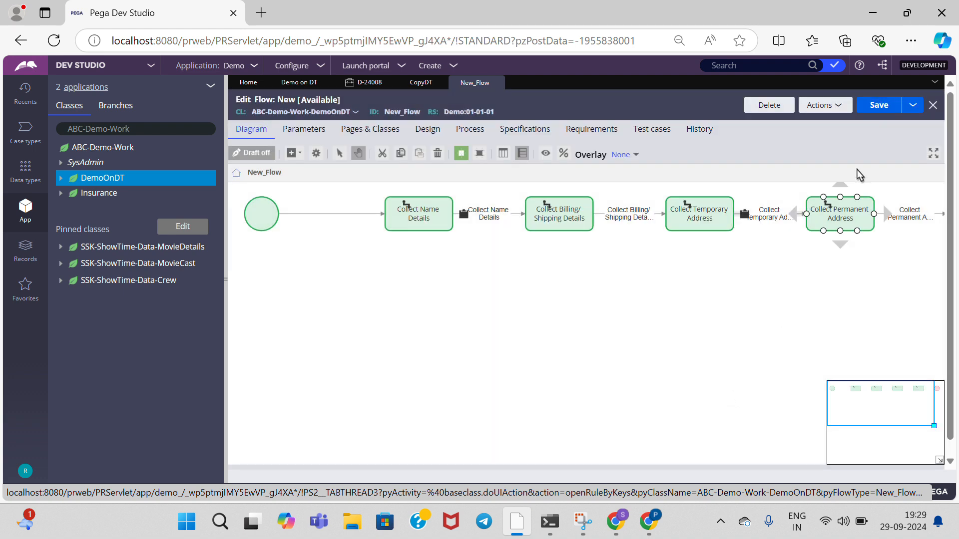
{"action": "left_click", "coordinate": [875, 105]}
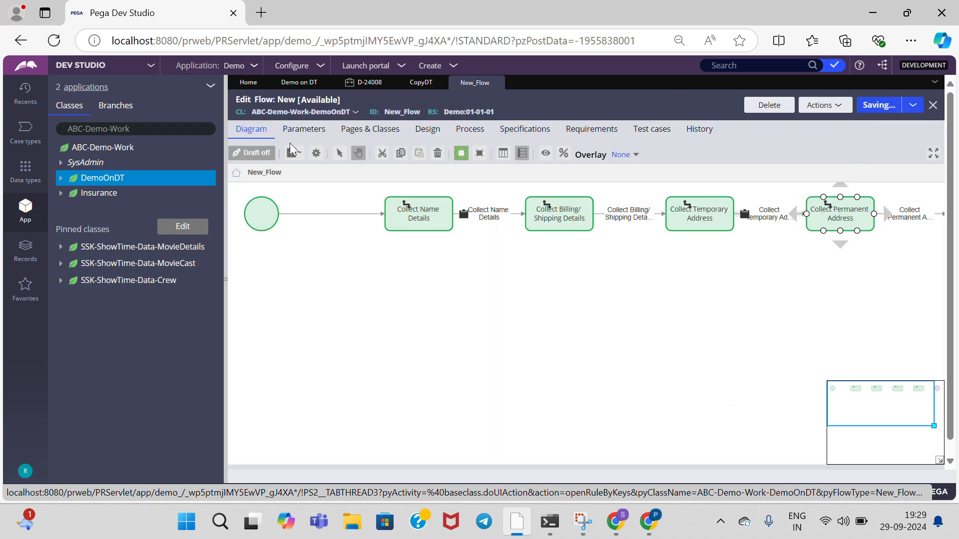
- Return to the Demo on DT case type and refresh it
{"action": "left_click", "coordinate": [417, 82]}
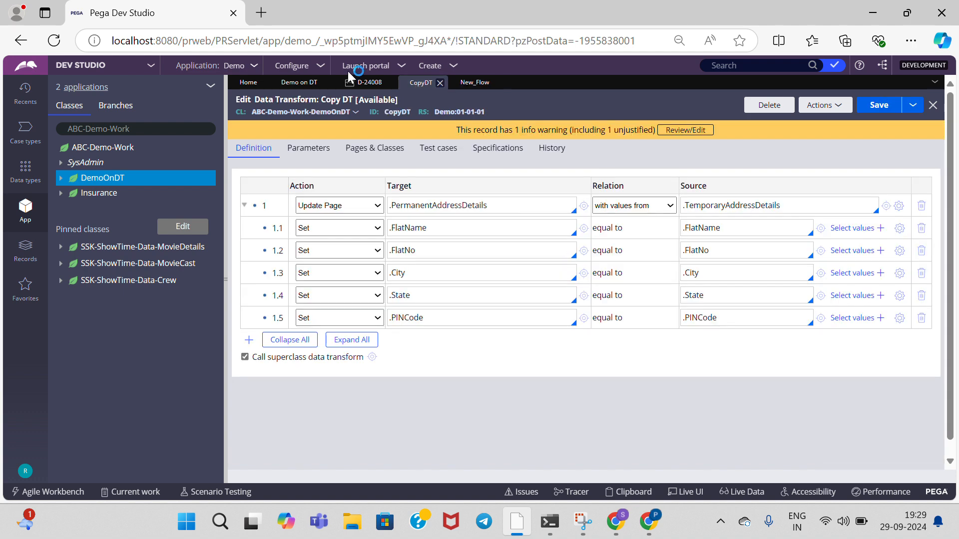
{"action": "left_click", "coordinate": [300, 83]}
{"action": "left_click", "coordinate": [835, 103]}
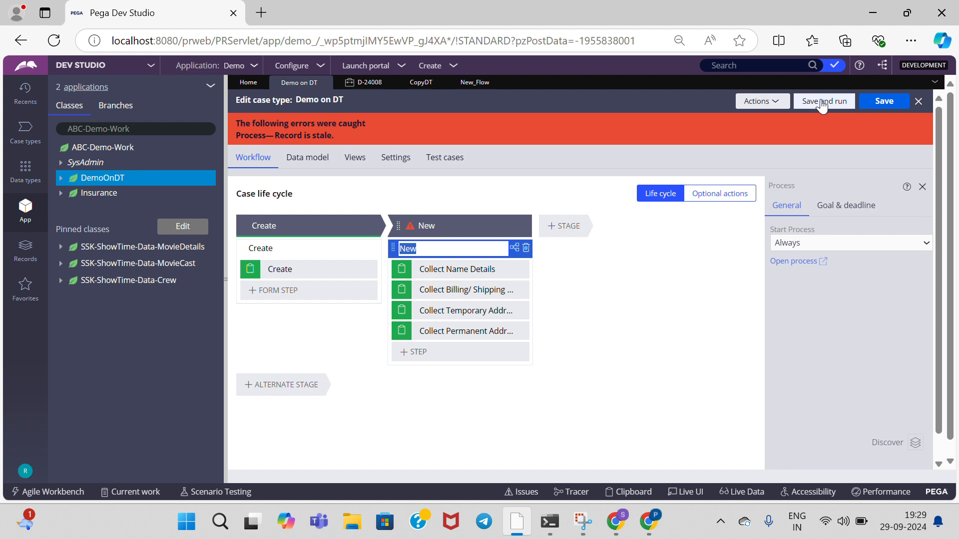
{"action": "left_click", "coordinate": [767, 104]}
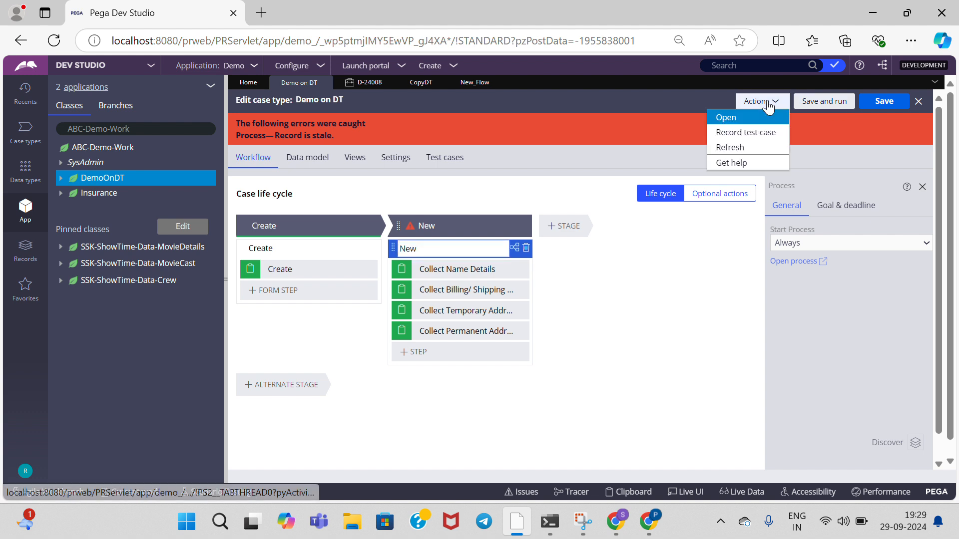
{"action": "left_click", "coordinate": [751, 146]}
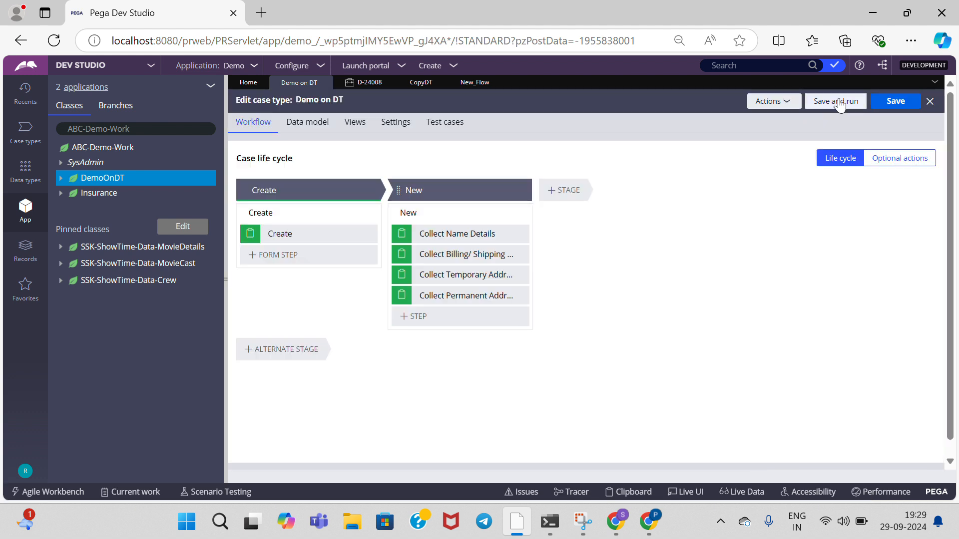
- Save and run a new Demo on DT case, advancing it to Collect Temporary Address with the name details left blank
{"action": "left_click", "coordinate": [840, 102]}
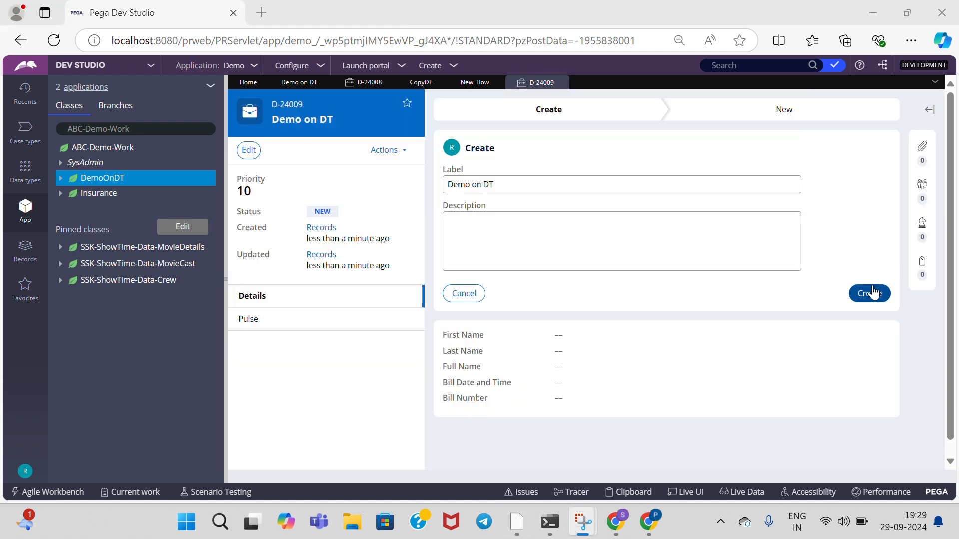
{"action": "left_click", "coordinate": [872, 293]}
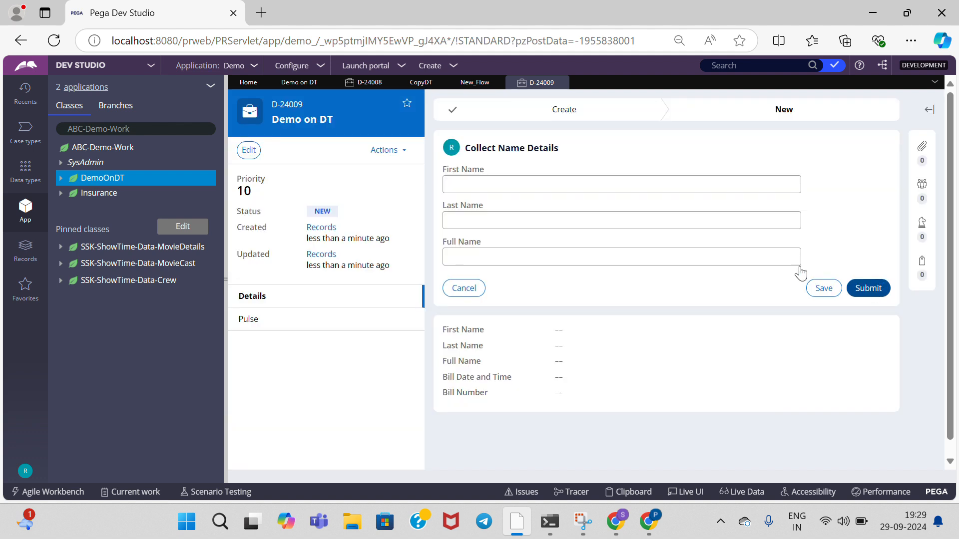
{"action": "left_click", "coordinate": [869, 288]}
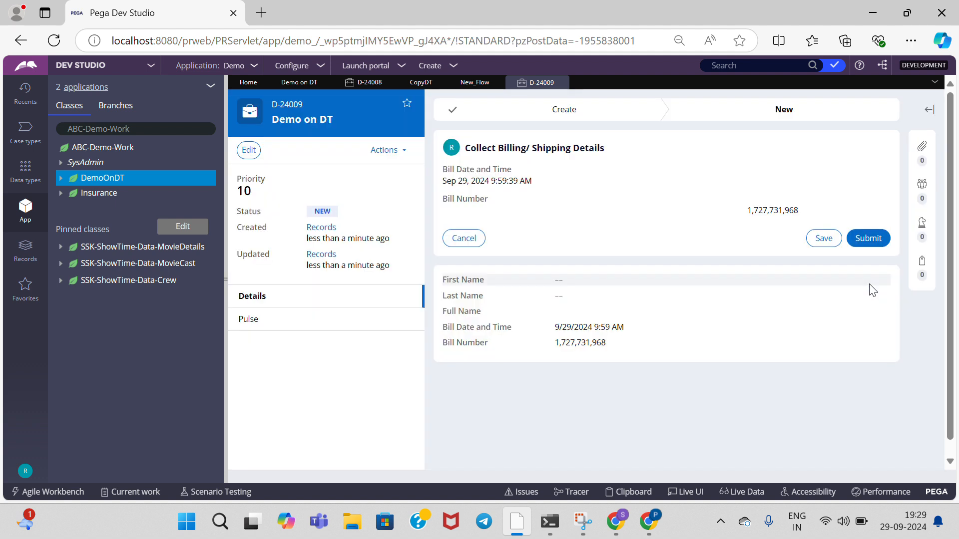
{"action": "left_click", "coordinate": [877, 241]}
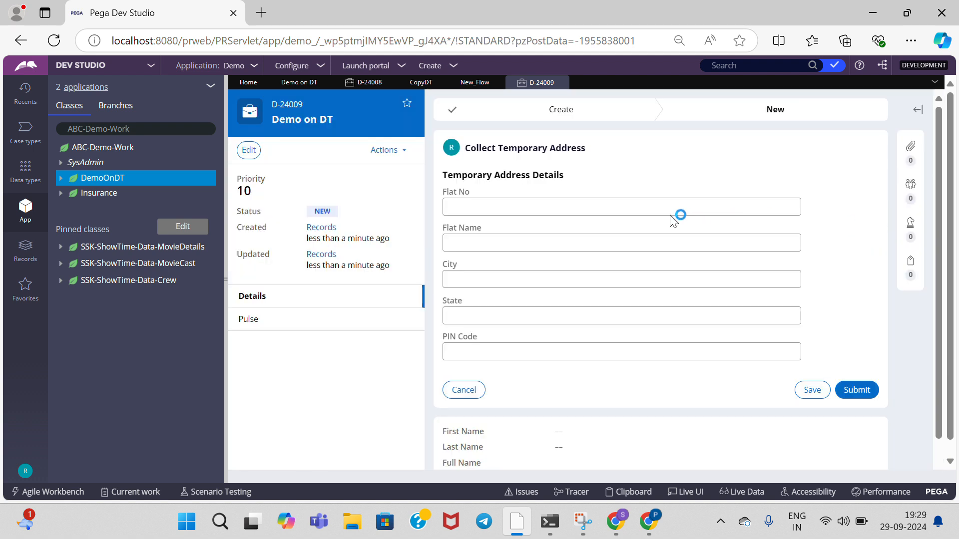
- Fill in the temporary flat number, flat name, city, state and PIN code with sample values and submit the Collect Temporary Address form
{"action": "left_click", "coordinate": [668, 212]}
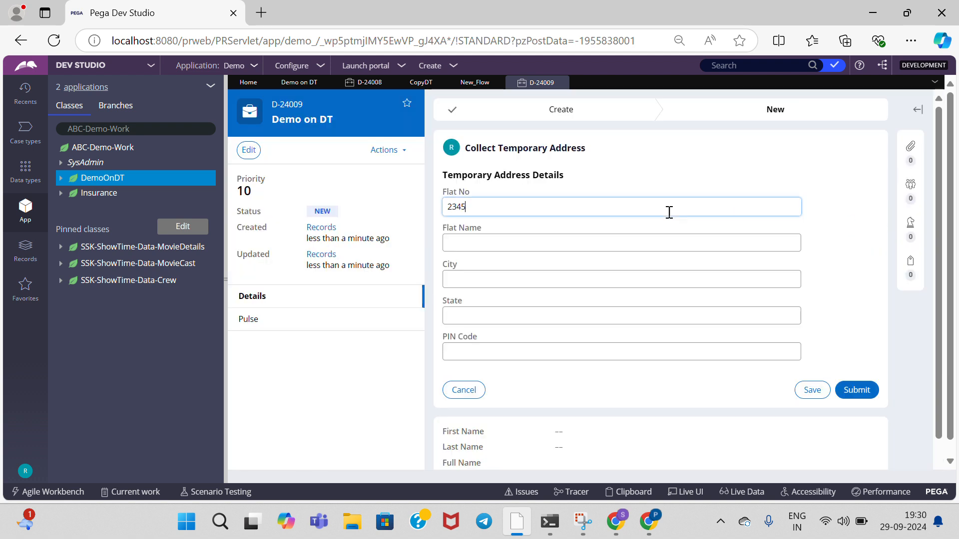
{"action": "left_click", "coordinate": [655, 247]}
{"action": "type", "text": "qwefgh"}
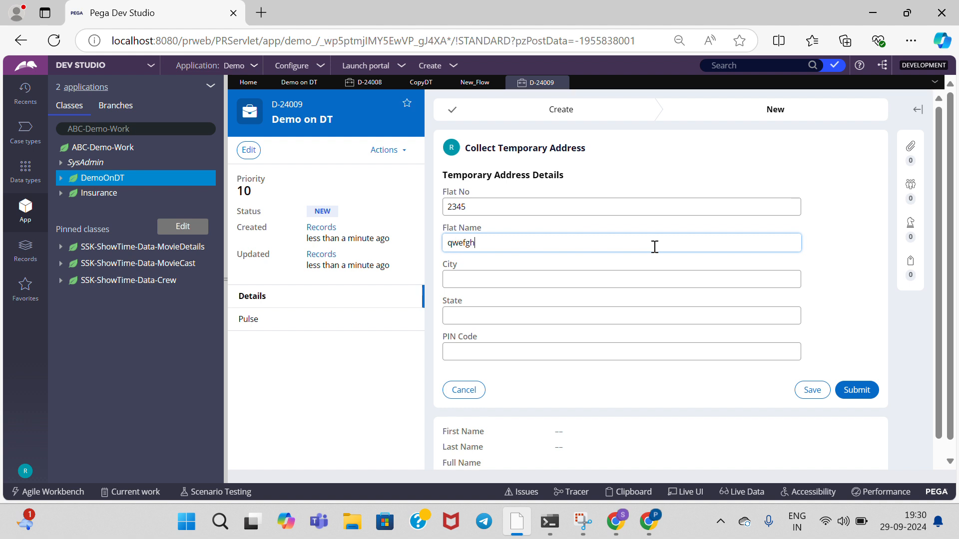
{"action": "left_click", "coordinate": [653, 283]}
{"action": "type", "text": "sdfgh"}
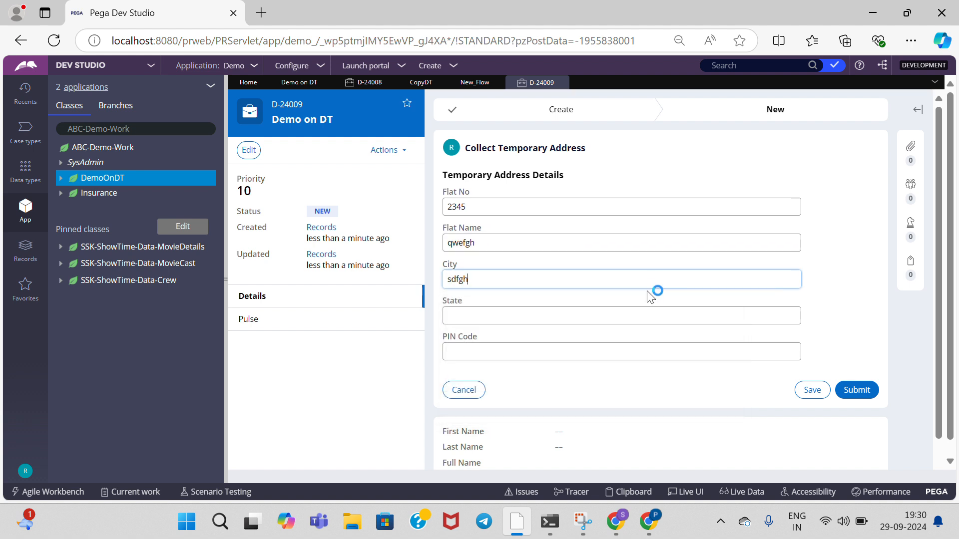
{"action": "left_click", "coordinate": [634, 317]}
{"action": "left_click", "coordinate": [574, 372]}
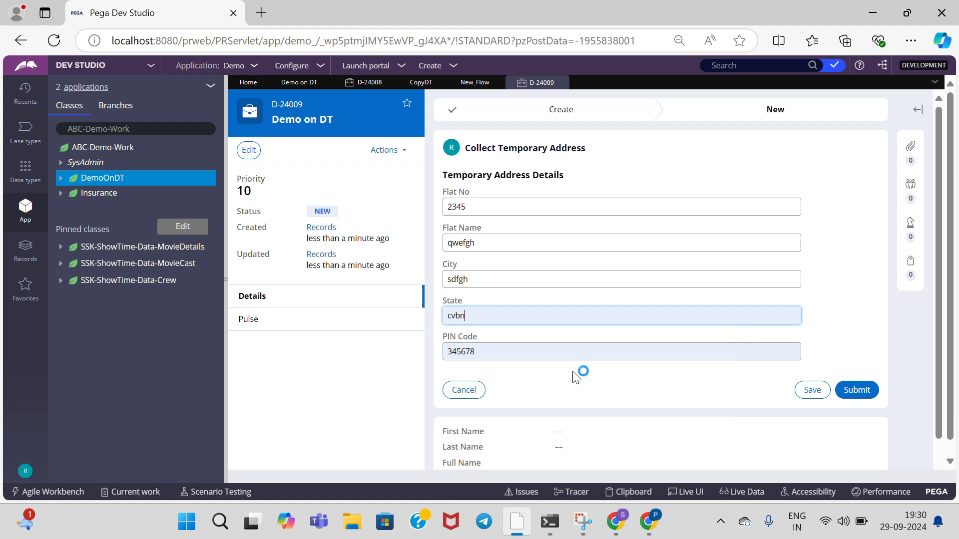
{"action": "left_click", "coordinate": [863, 392]}
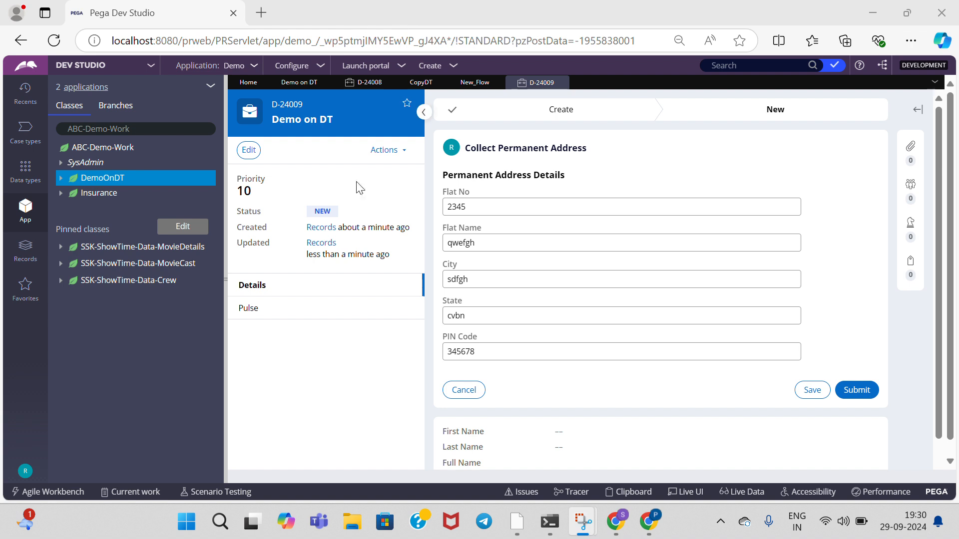
- Check the Permanent Address Details fields and inspect the case's pyWorkPage properties in the Clipboard
{"action": "left_click_drag", "start_coordinate": [443, 171], "coordinate": [820, 373]}
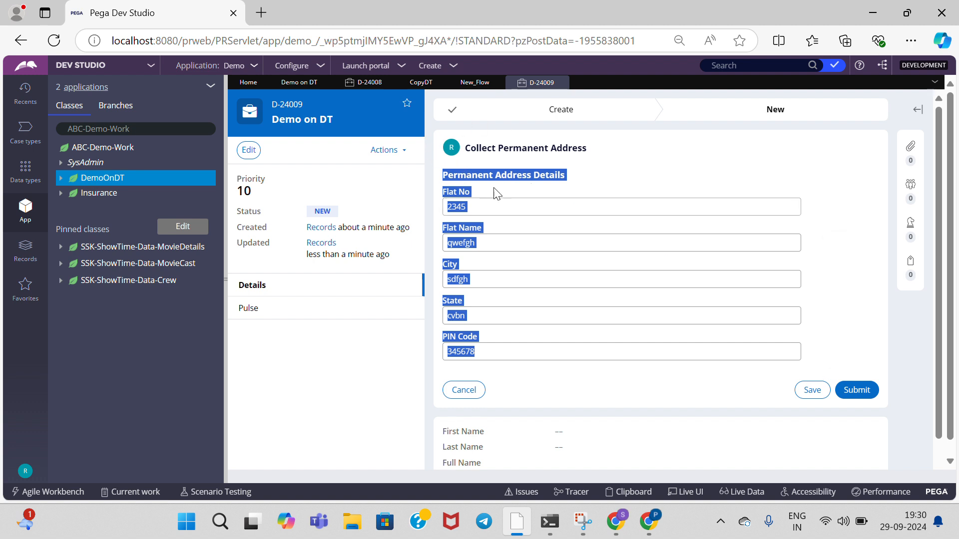
{"action": "left_click", "coordinate": [434, 167]}
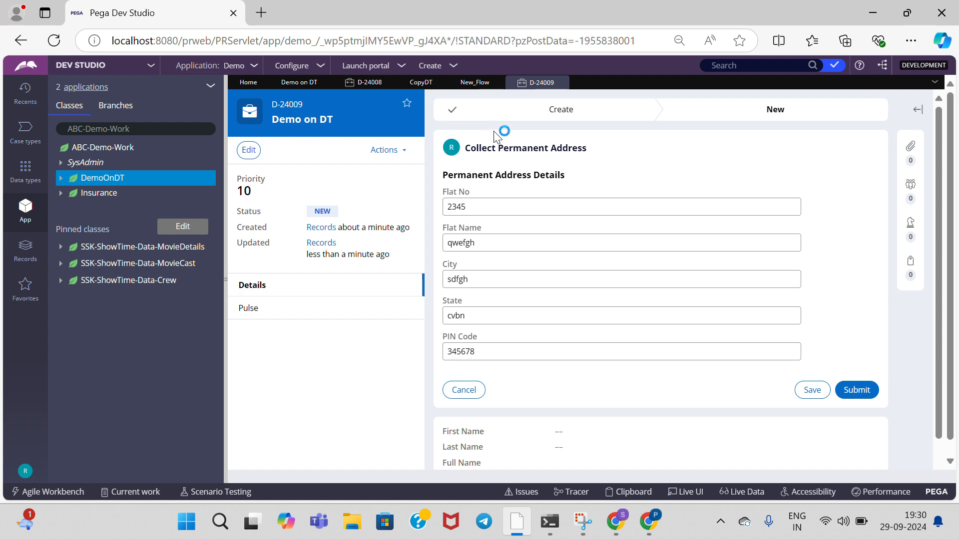
{"action": "left_click", "coordinate": [628, 493]}
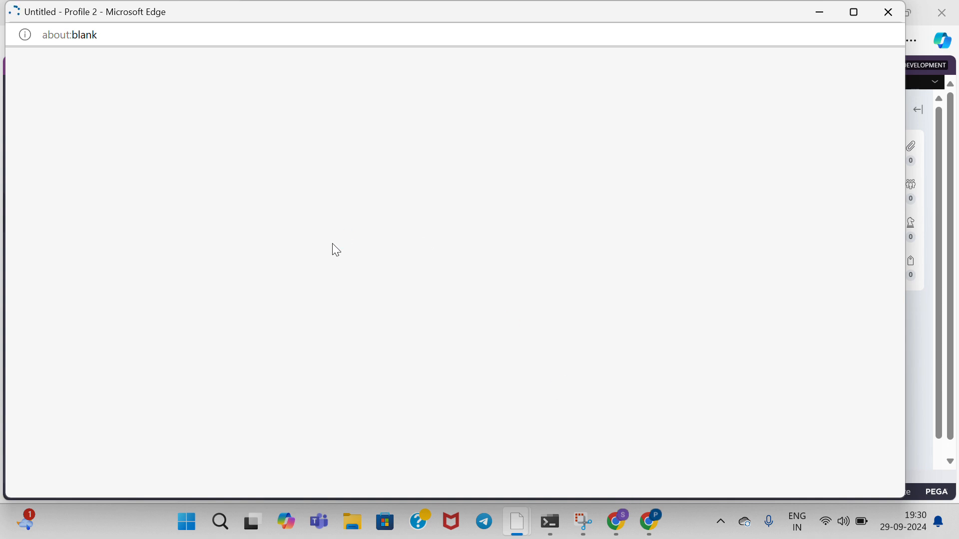
{"action": "left_click", "coordinate": [130, 255]}
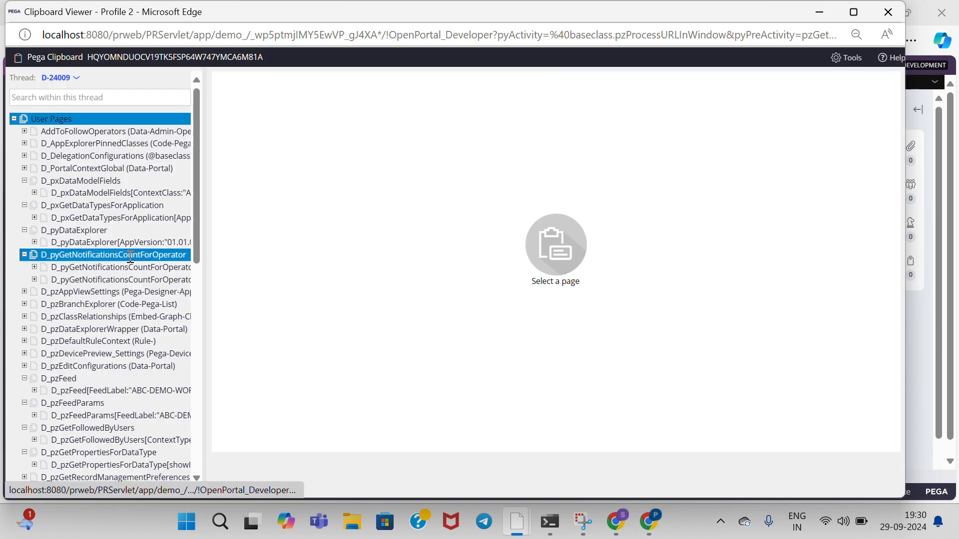
{"action": "scroll", "coordinate": [130, 257], "scroll_direction": "down", "scroll_amount": 10}
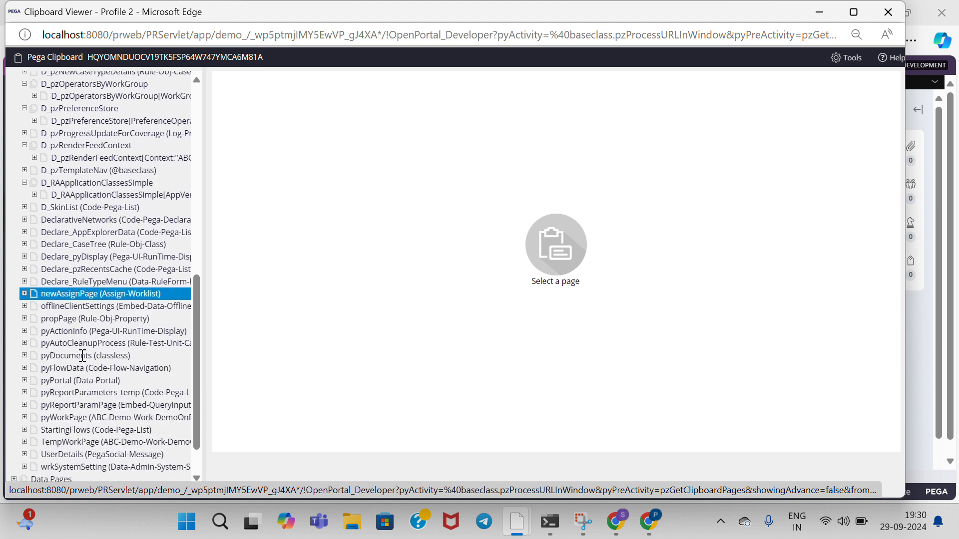
{"action": "scroll", "coordinate": [82, 356], "scroll_direction": "down", "scroll_amount": 2}
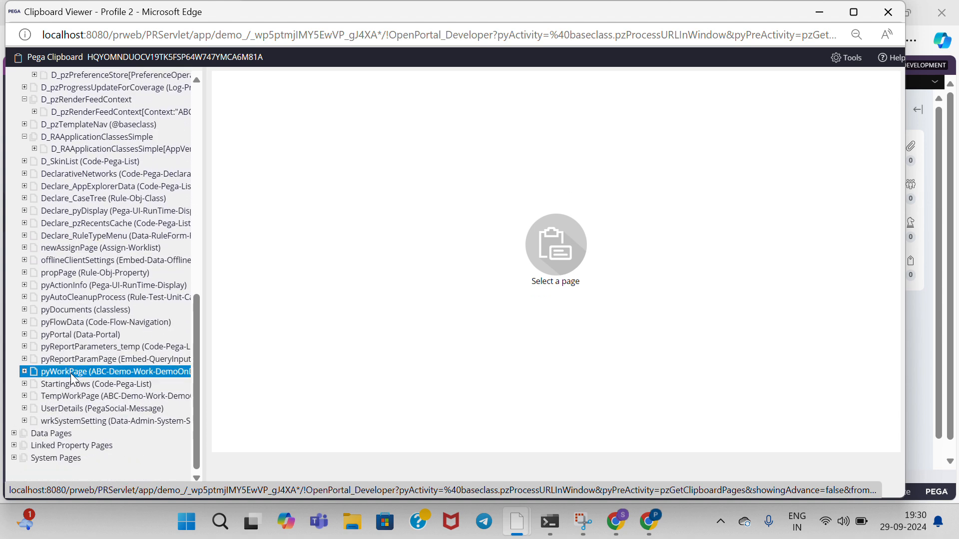
{"action": "left_click", "coordinate": [71, 373]}
{"action": "scroll", "coordinate": [413, 226], "scroll_direction": "down", "scroll_amount": 1}
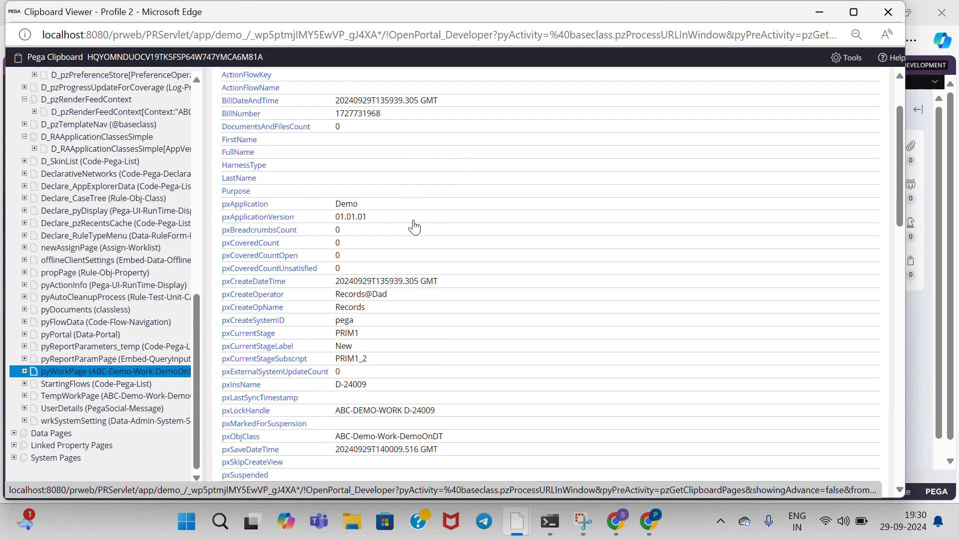
{"action": "scroll", "coordinate": [414, 227], "scroll_direction": "down", "scroll_amount": 10}
{"action": "scroll", "coordinate": [414, 227], "scroll_direction": "up", "scroll_amount": 12}
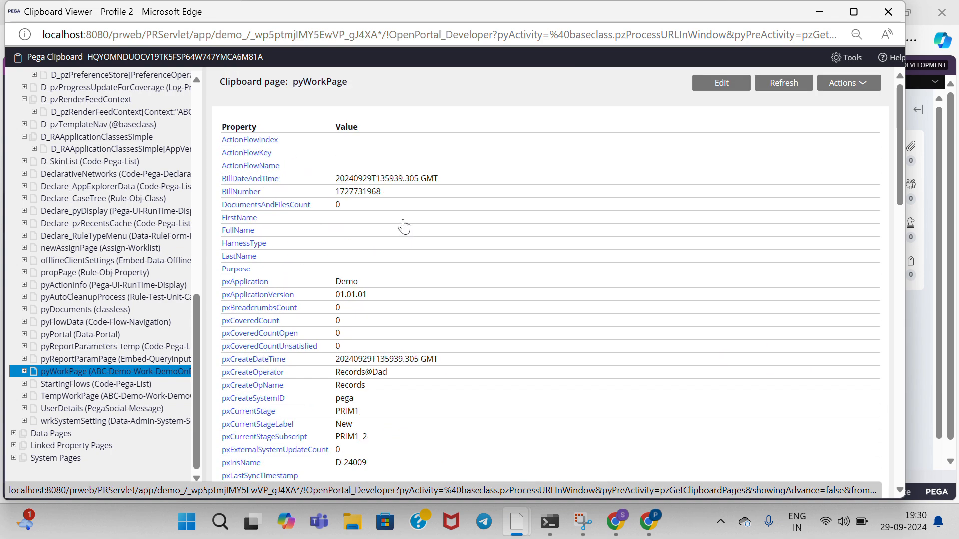
{"action": "left_click_drag", "start_coordinate": [227, 112], "coordinate": [488, 317]}
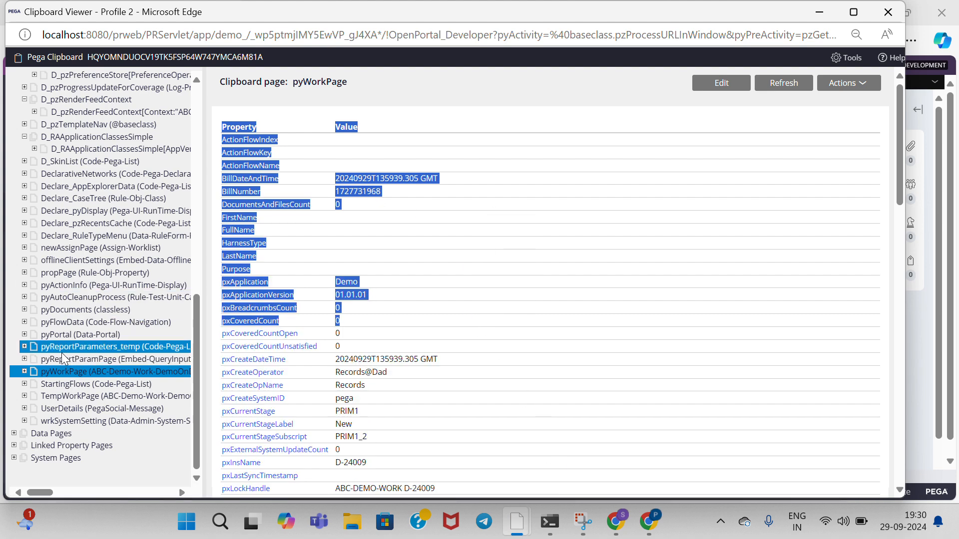
- Compare the TemporaryAddressDetails and PermanentAddressDetails pages under pyWorkPage, and close the Clipboard viewer
{"action": "left_click", "coordinate": [24, 372]}
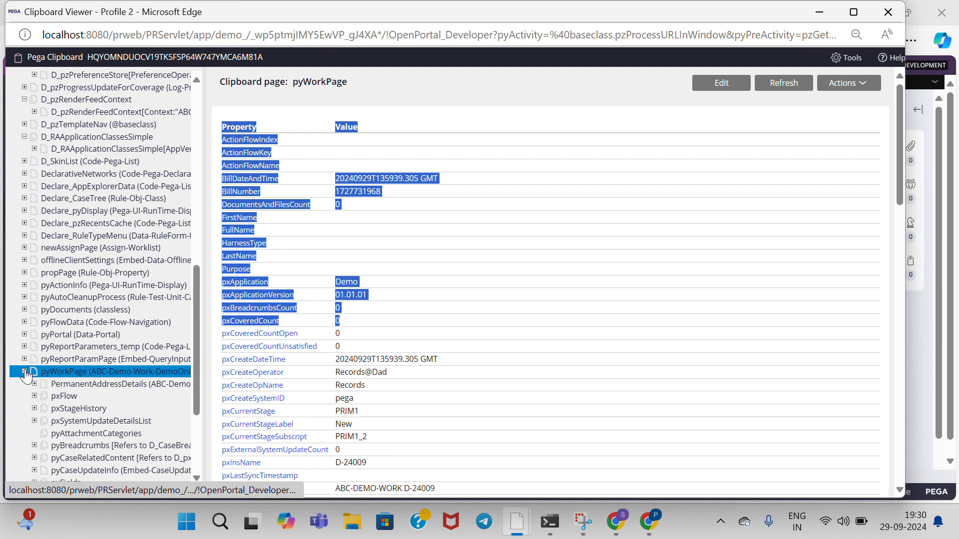
{"action": "scroll", "coordinate": [75, 365], "scroll_direction": "down", "scroll_amount": 3}
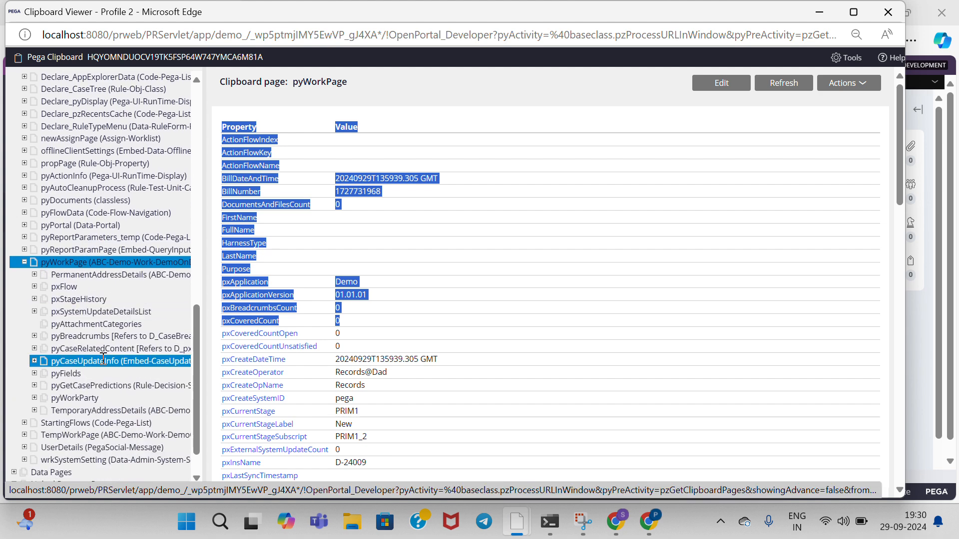
{"action": "left_click", "coordinate": [125, 411]}
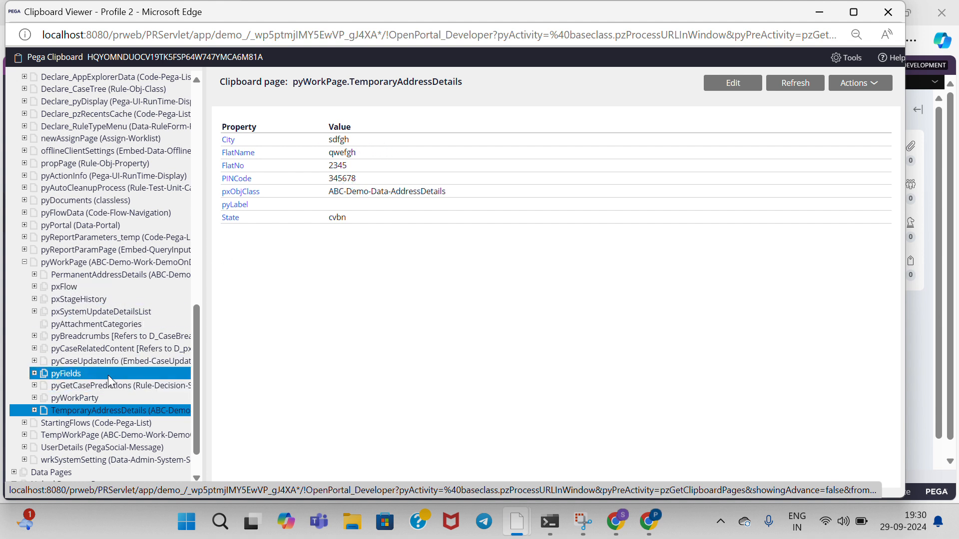
{"action": "left_click", "coordinate": [98, 276]}
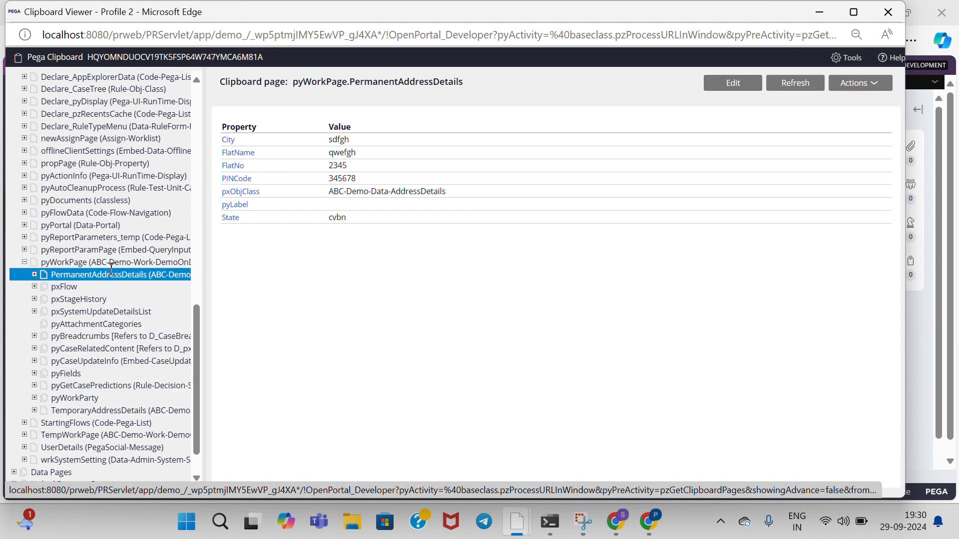
{"action": "double_click", "coordinate": [392, 241]}
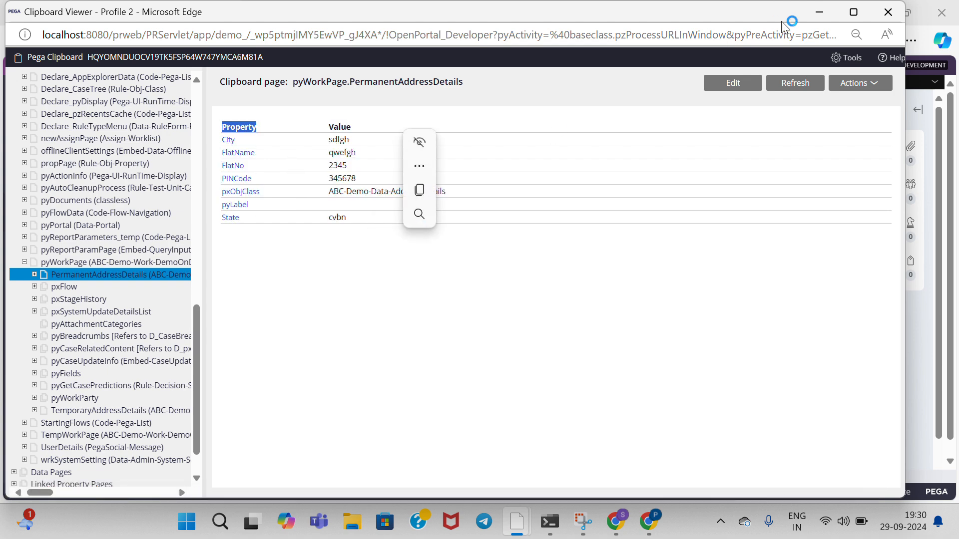
{"action": "left_click", "coordinate": [889, 10]}
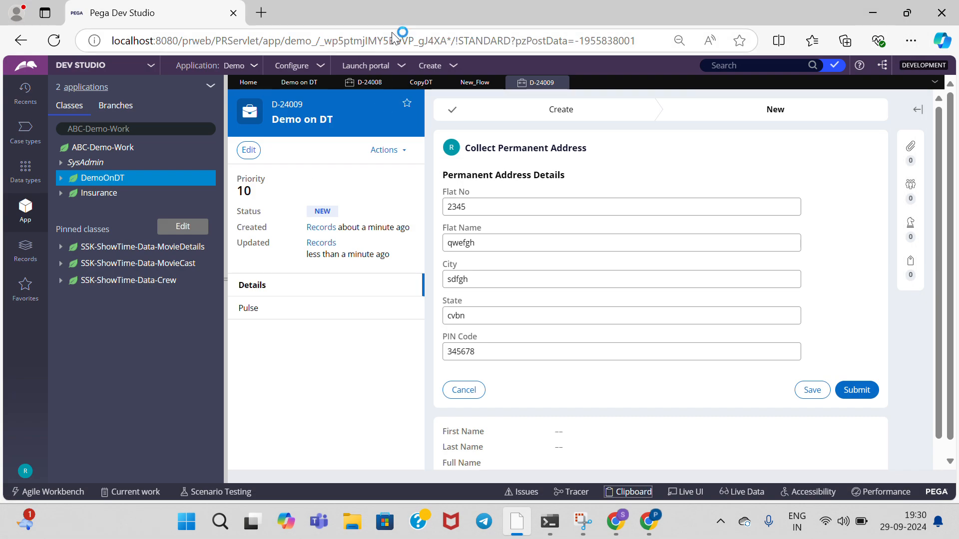